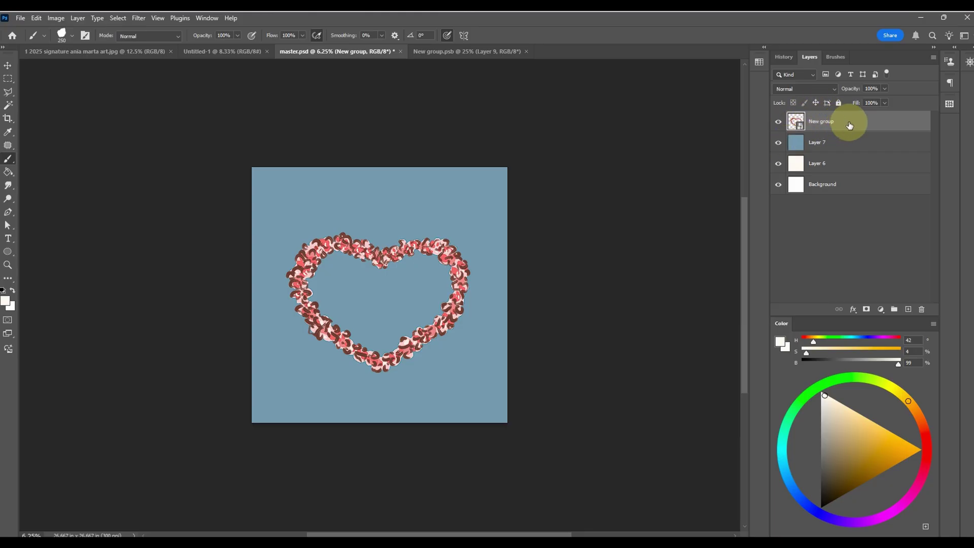
# Step: Toggle the blue Layer 7 background off and on to see the heart over cream, leaving it hidden
pyautogui.rightClick(857, 124)
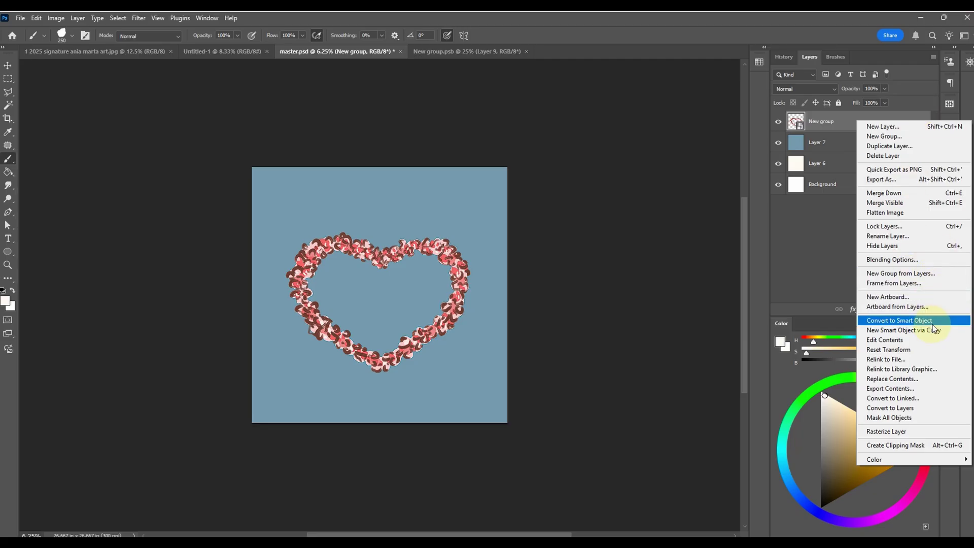
pyautogui.click(841, 126)
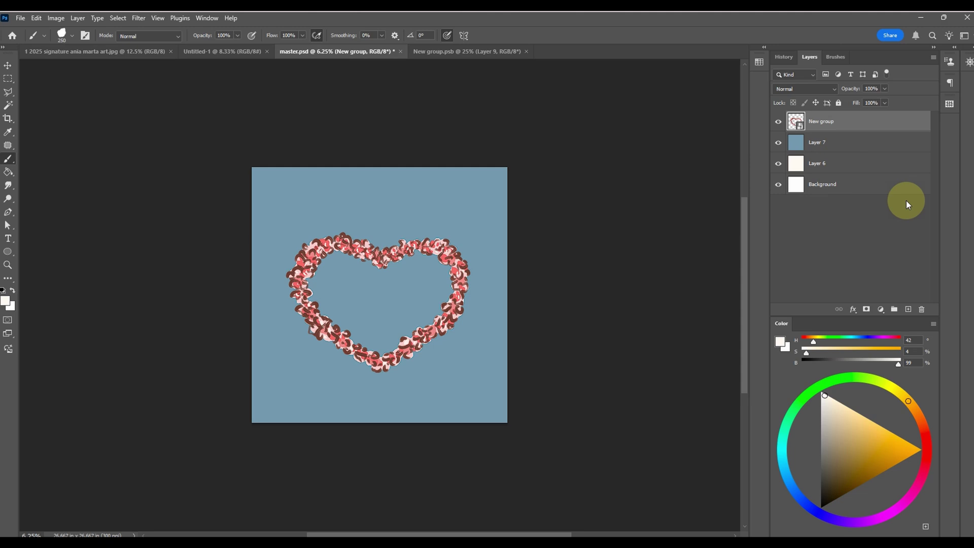
pyautogui.click(779, 143)
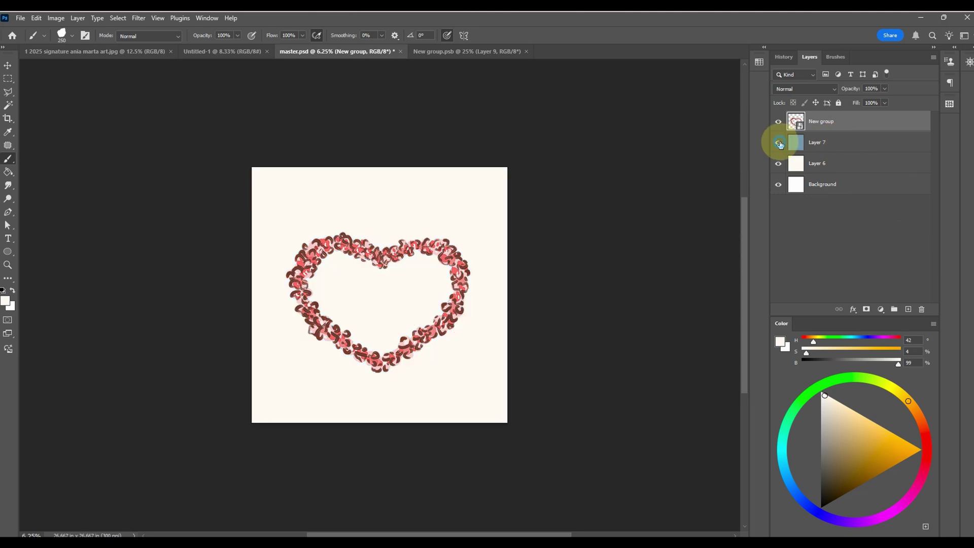
pyautogui.click(778, 143)
pyautogui.click(778, 142)
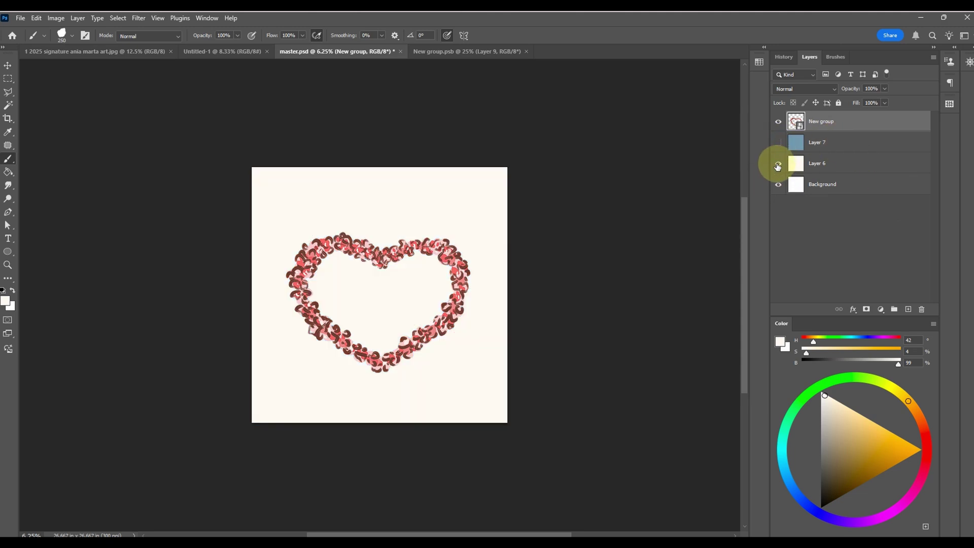
# Step: Toggle the cream Layer 6 to view white, hide it, and bring the blue background back
pyautogui.click(778, 163)
pyautogui.click(778, 164)
pyautogui.click(779, 164)
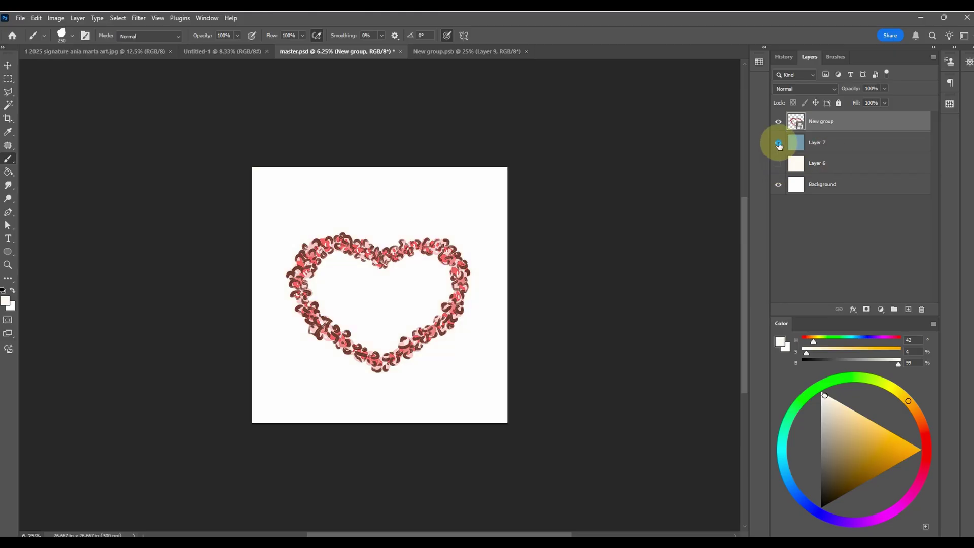
pyautogui.click(779, 144)
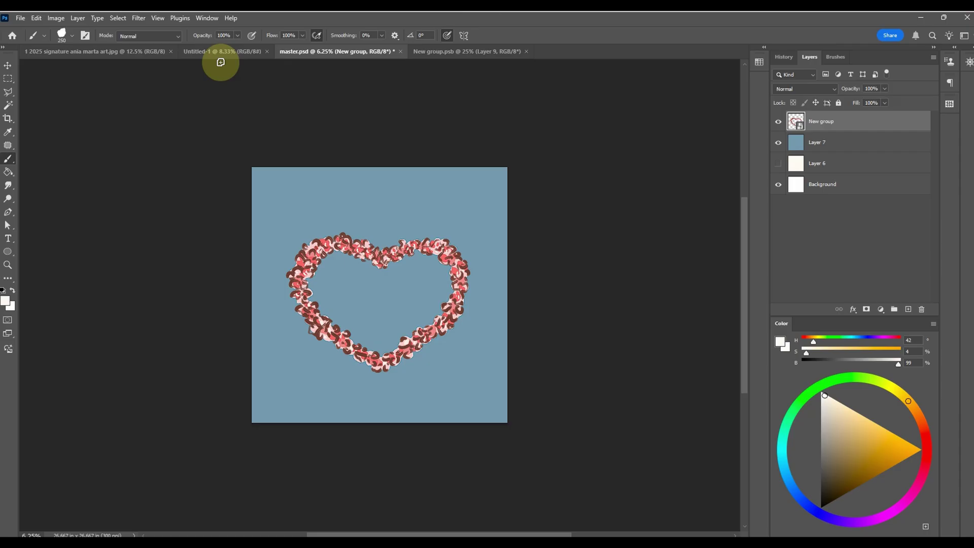
# Step: Turn on View > Pattern Preview and zoom out and in to inspect the tiled hearts
pyautogui.click(158, 19)
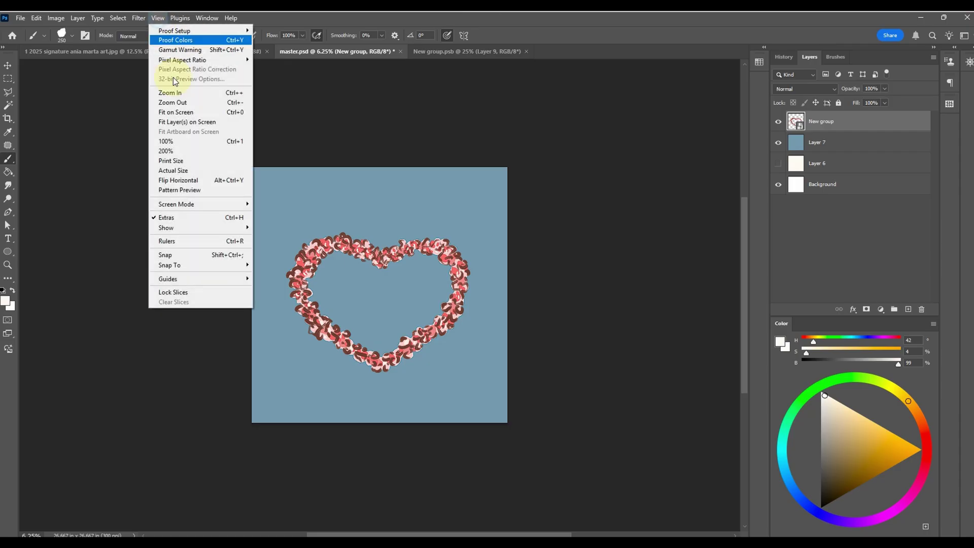
pyautogui.click(192, 191)
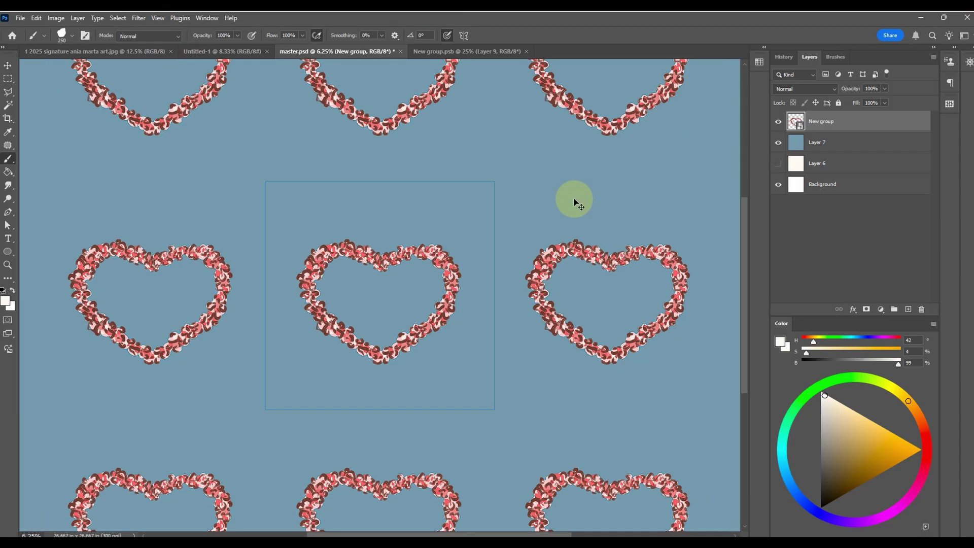
pyautogui.hotkey('ctrl', '-')
pyautogui.hotkey('ctrl', '-')
pyautogui.hotkey('ctrl', '-')
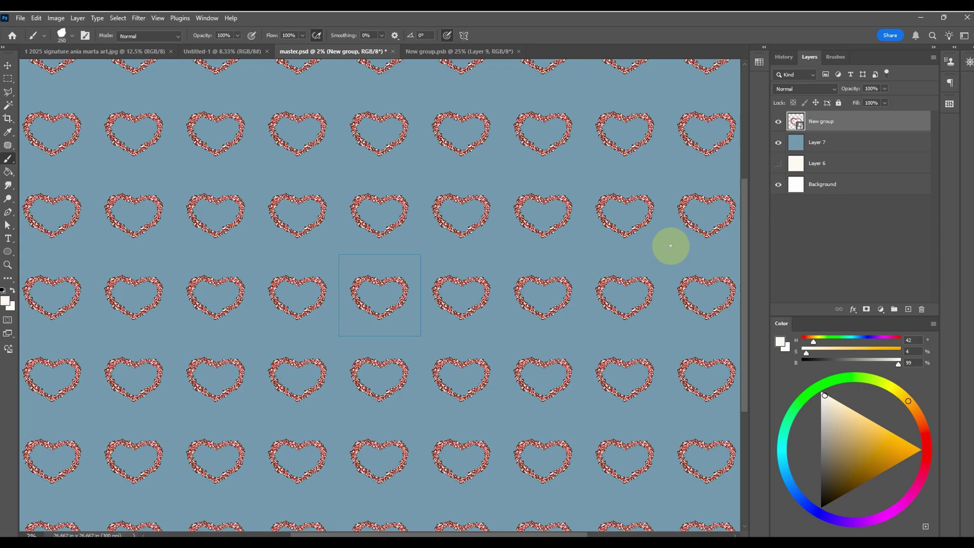
pyautogui.hotkey('ctrl', '+')
pyautogui.hotkey('ctrl', '+')
pyautogui.hotkey('ctrl', '+')
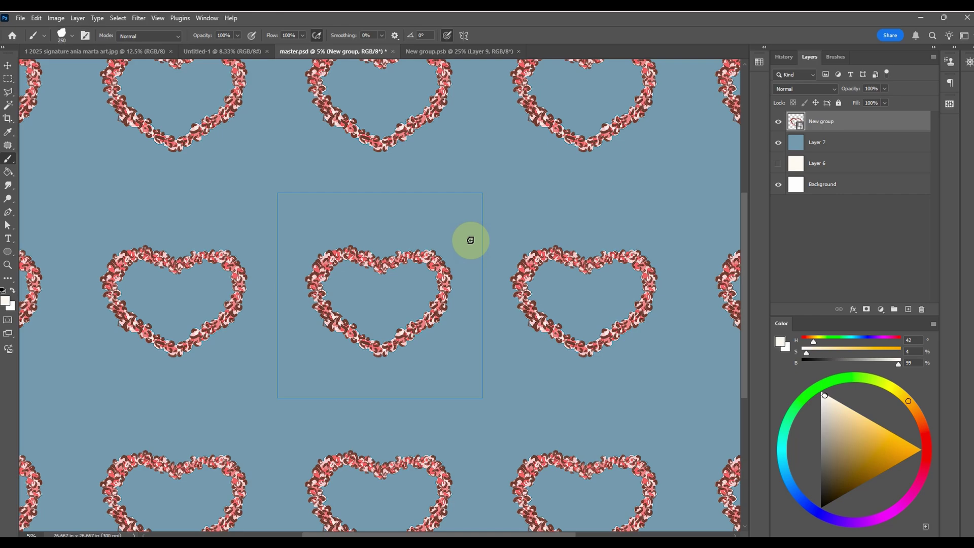
pyautogui.hotkey('ctrl', '-')
pyautogui.hotkey('ctrl', '-')
pyautogui.hotkey('ctrl', '-')
pyautogui.hotkey('ctrl', '+')
pyautogui.hotkey('ctrl', '+')
pyautogui.hotkey('ctrl', '+')
pyautogui.hotkey('ctrl', '+')
pyautogui.hotkey('ctrl', '+')
pyautogui.hotkey('ctrl', '-')
pyautogui.hotkey('ctrl', '-')
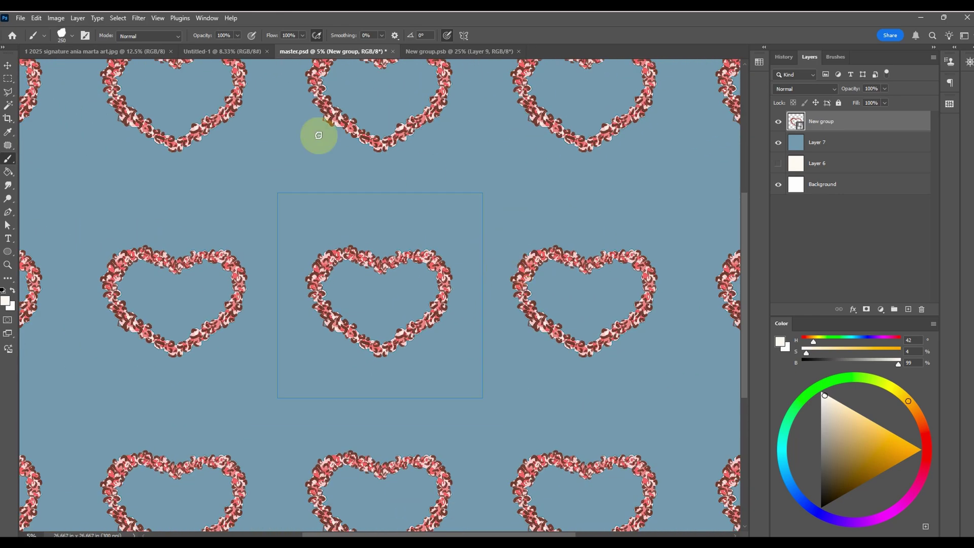
# Step: Alt-drag the heart group diagonally with the Move tool to create the offset New group copy
pyautogui.click(7, 65)
pyautogui.click(369, 233)
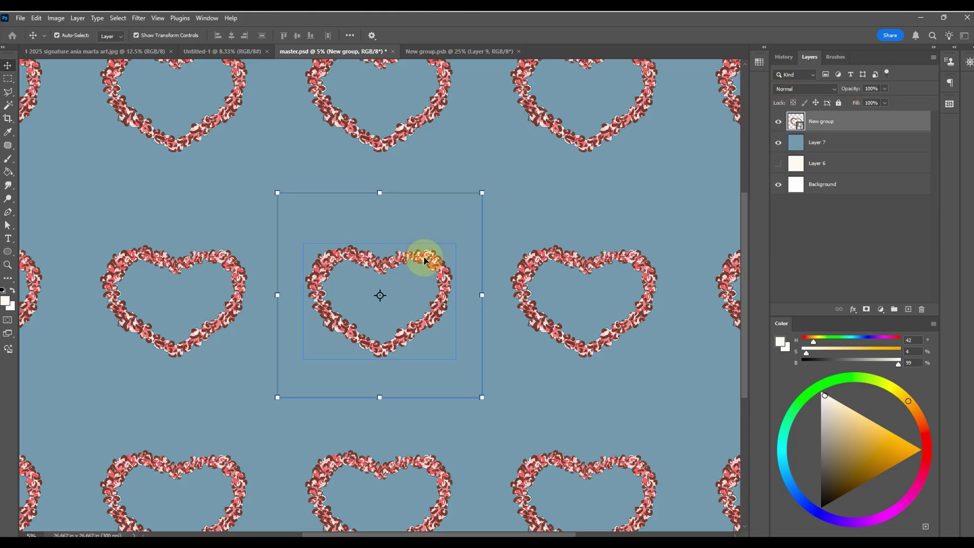
pyautogui.moveTo(425, 260); pyautogui.dragTo(526, 152)
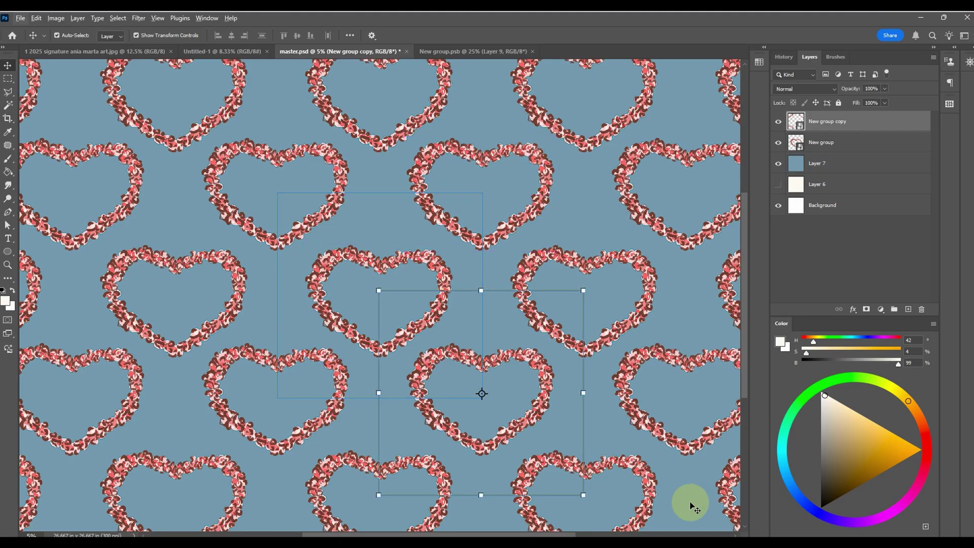
# Step: Pan and zoom across the staggered heart pattern, selecting and deselecting layers to inspect it
pyautogui.scroll(-2, 506, 308)
pyautogui.scroll(-5, 440, 278)
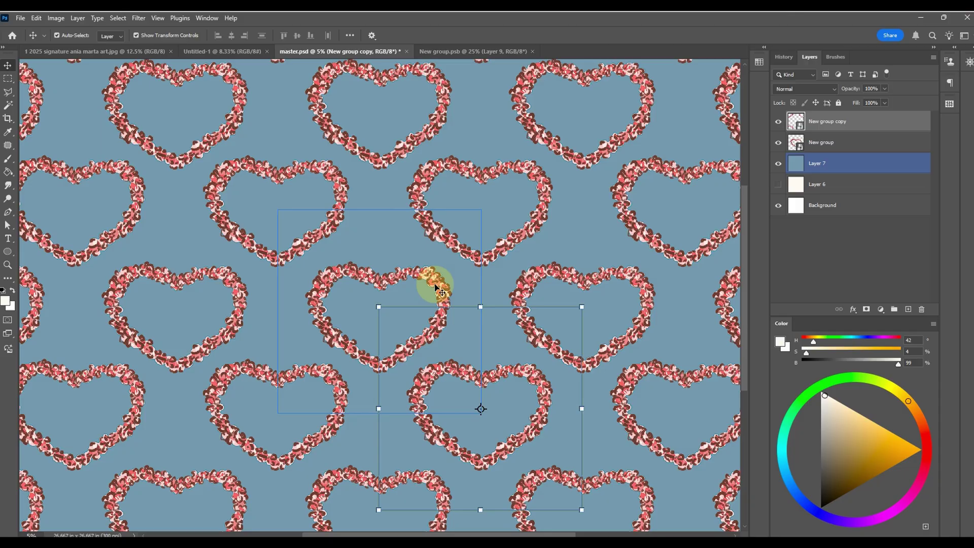
pyautogui.scroll(2, 439, 265)
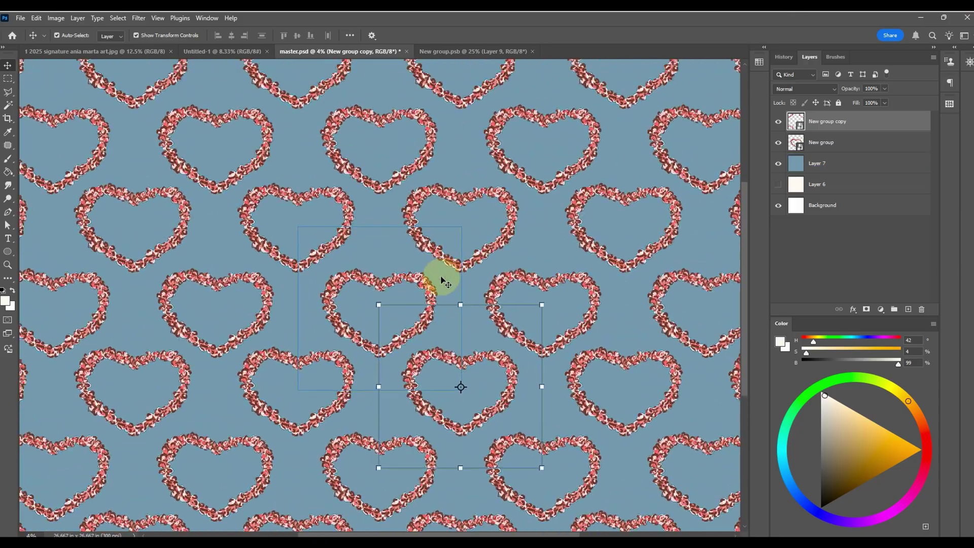
pyautogui.moveTo(607, 363); pyautogui.dragTo(583, 296)
pyautogui.scroll(2, 496, 287)
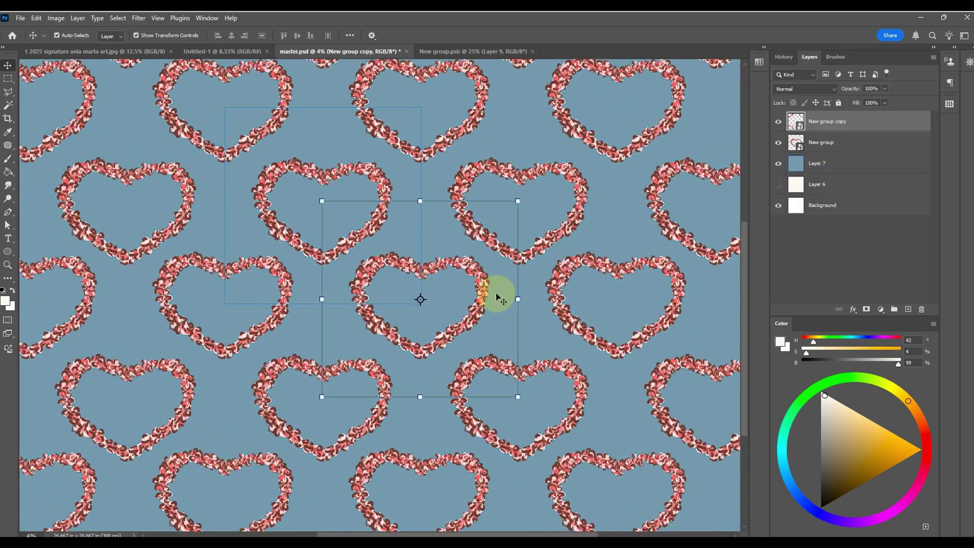
pyautogui.click(821, 242)
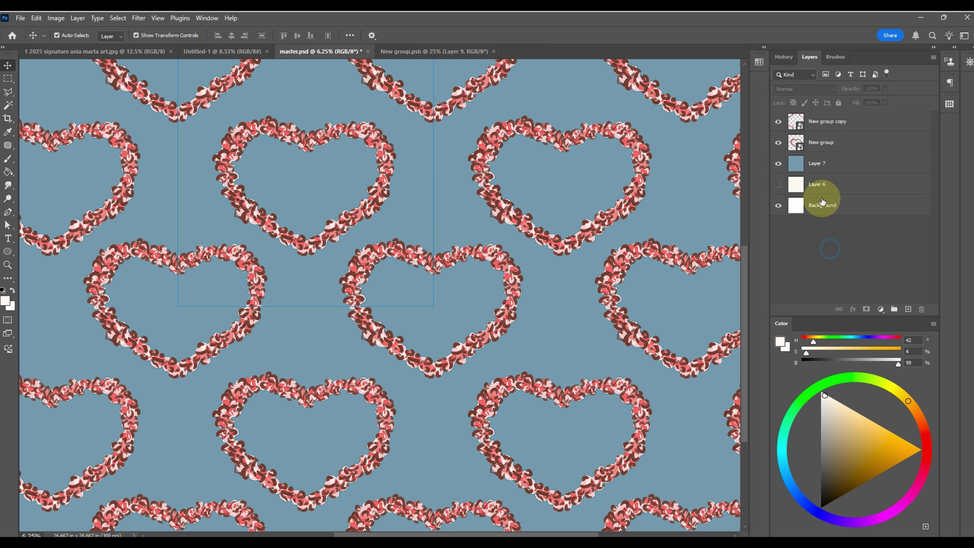
pyautogui.moveTo(554, 191); pyautogui.dragTo(628, 274)
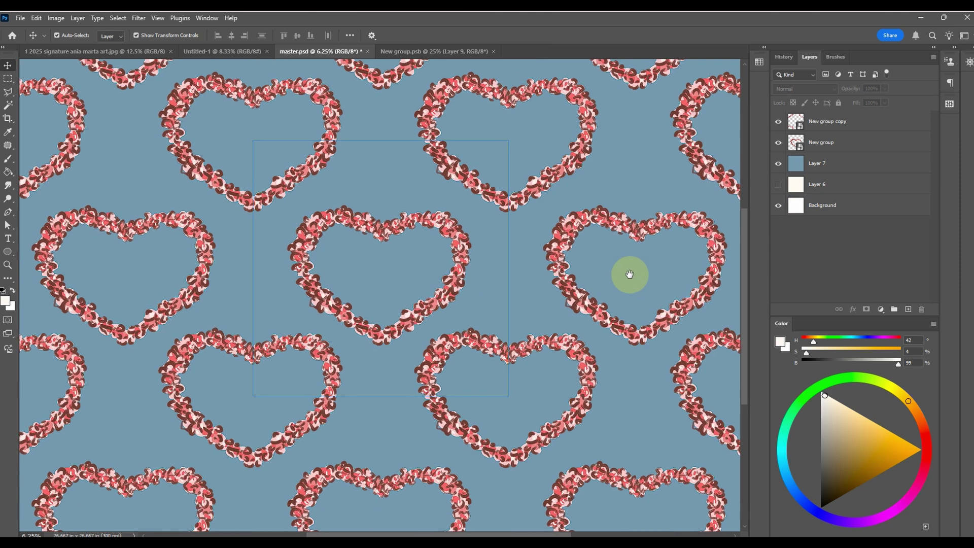
pyautogui.click(276, 152)
pyautogui.click(414, 387)
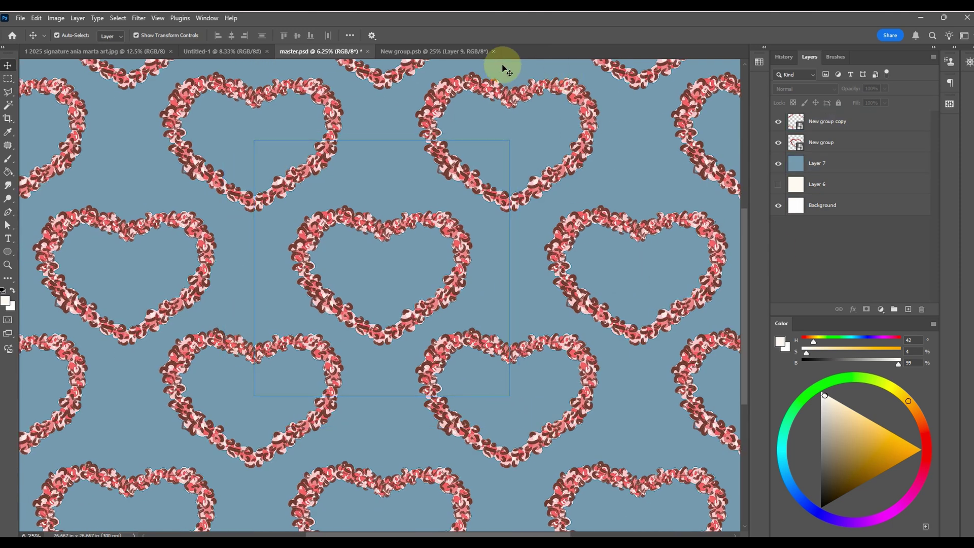
pyautogui.click(214, 75)
pyautogui.click(577, 341)
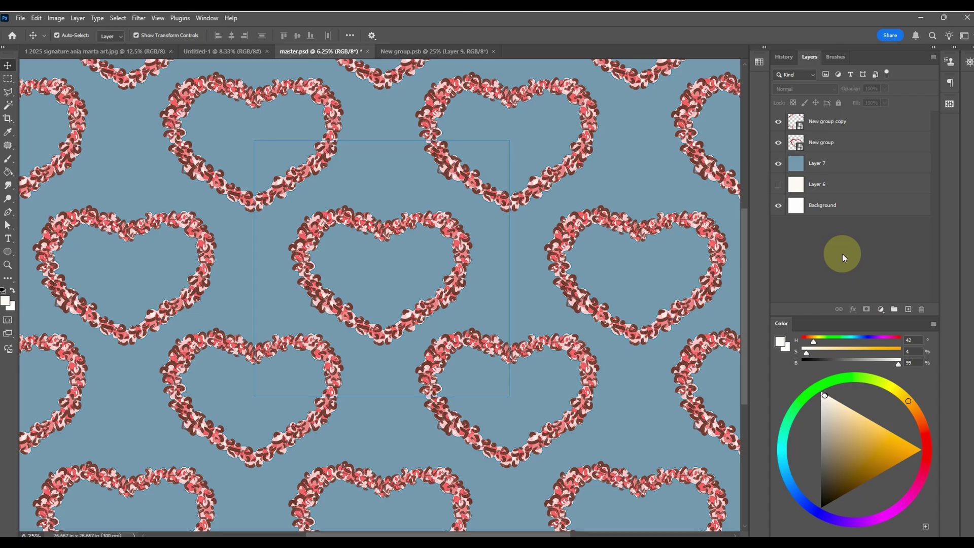
# Step: Hide New group and New group copy, and add an empty Layer 8
pyautogui.click(778, 142)
pyautogui.click(800, 122)
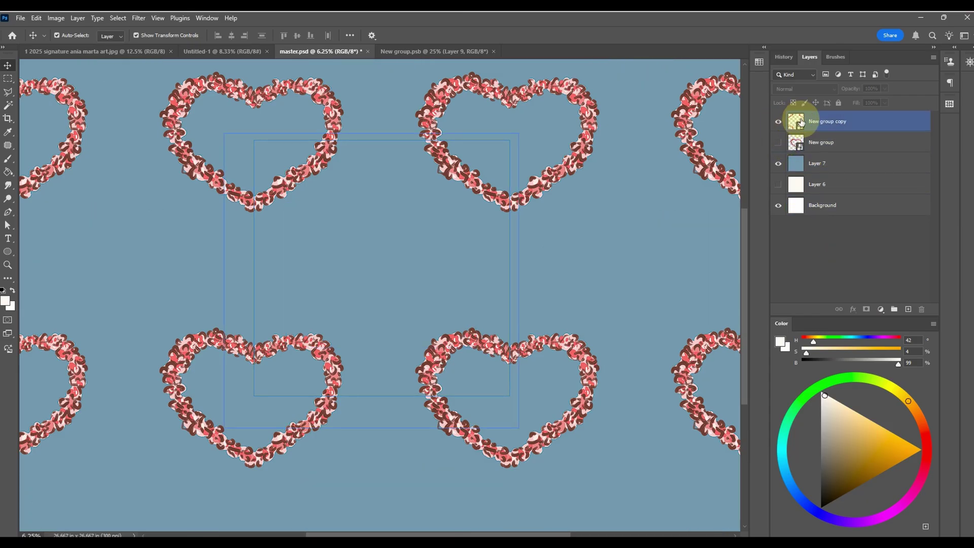
pyautogui.hotkey('ctrl', ',')
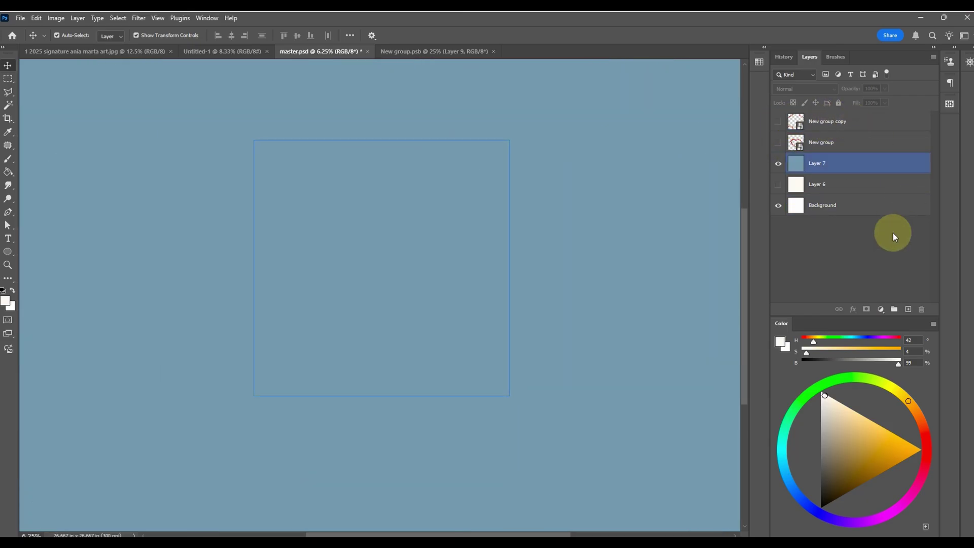
pyautogui.click(909, 309)
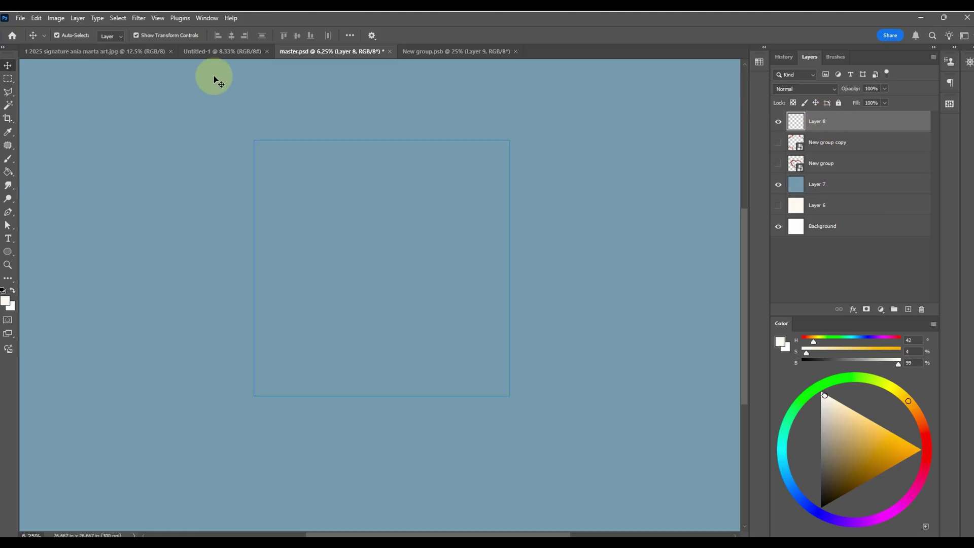
# Step: Add an 8-column by 8-row guide grid with View > Guides > New Guide Layout
pyautogui.click(161, 20)
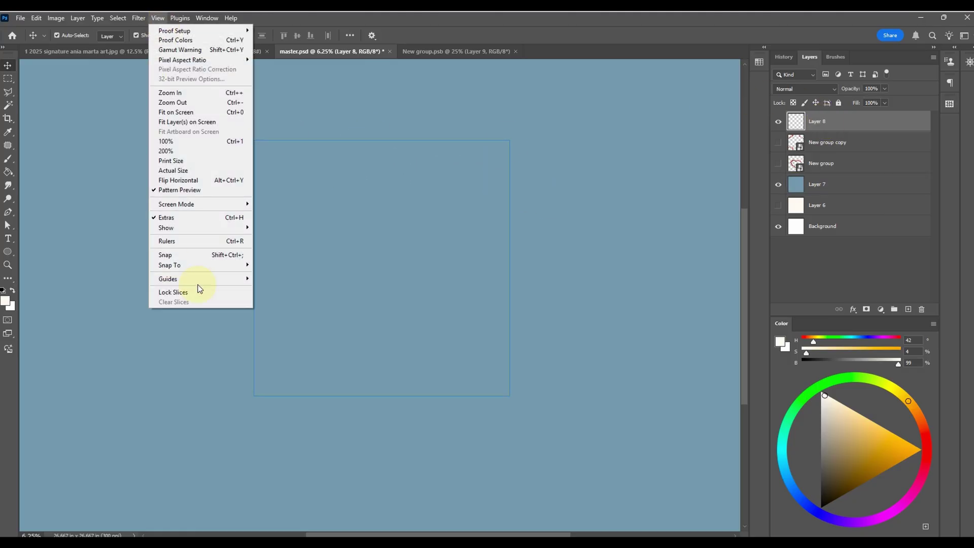
pyautogui.moveTo(182, 281)
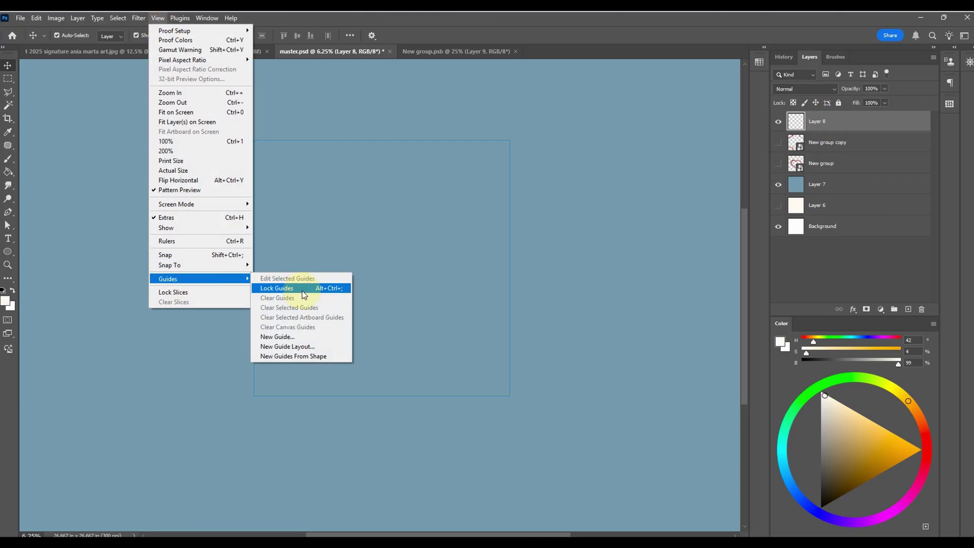
pyautogui.click(297, 347)
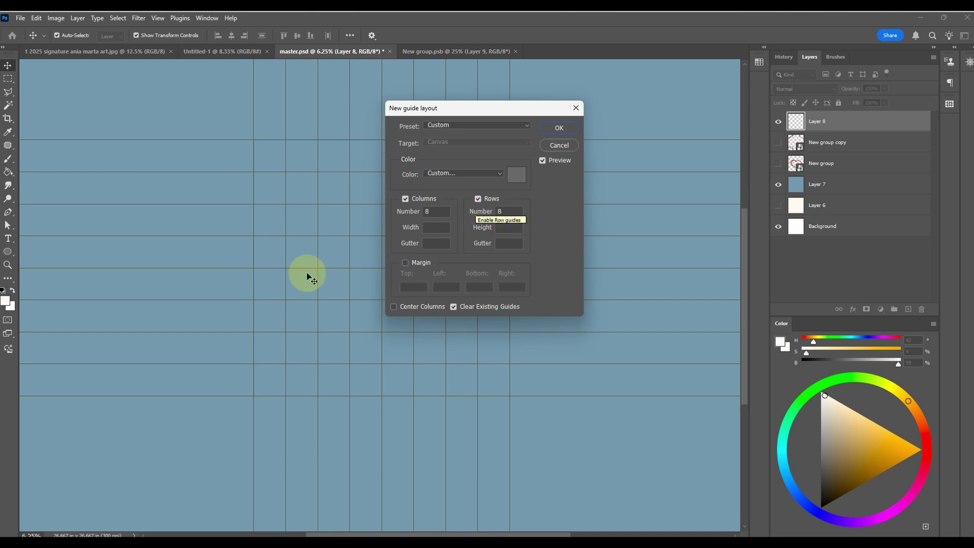
pyautogui.click(561, 129)
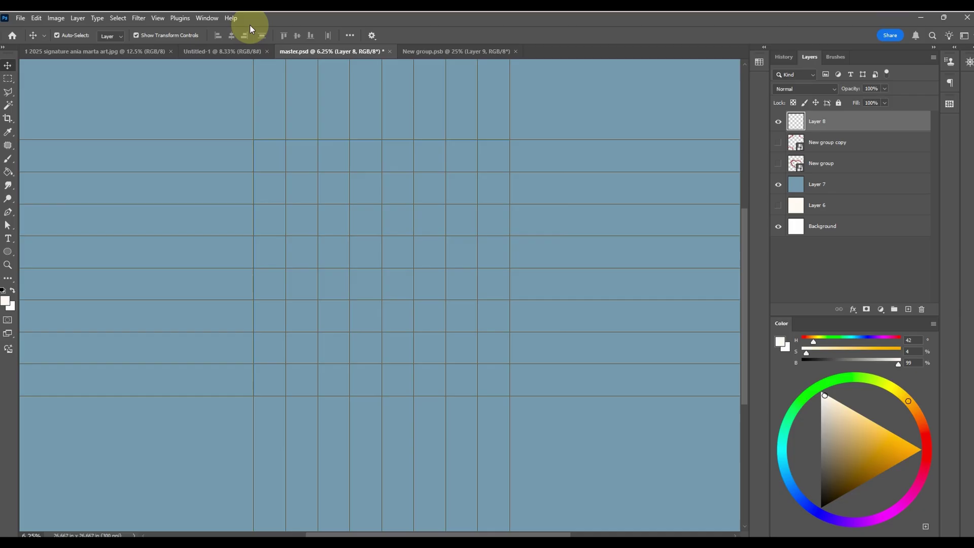
# Step: Sample pale cream fcf9f2 from the palette sheet as the foreground colour
pyautogui.click(158, 53)
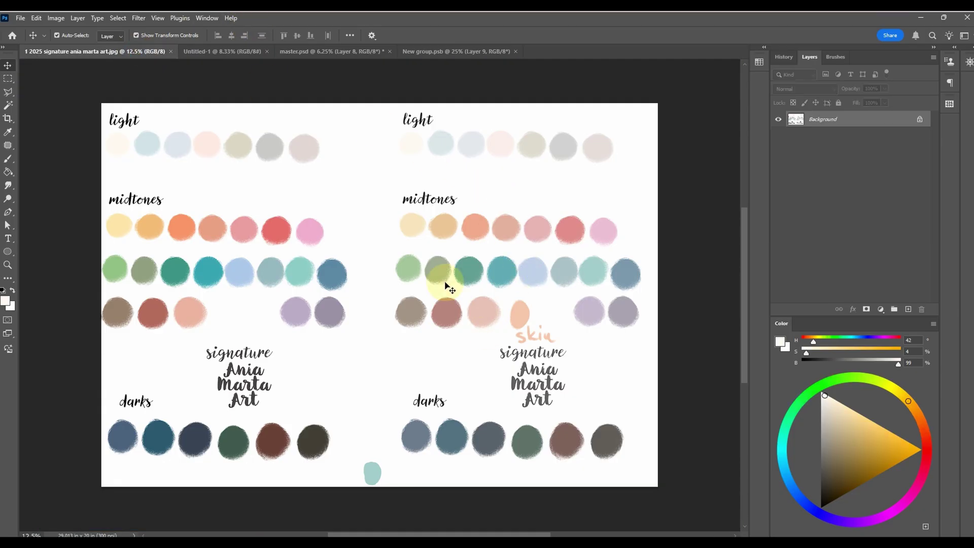
pyautogui.click(5, 301)
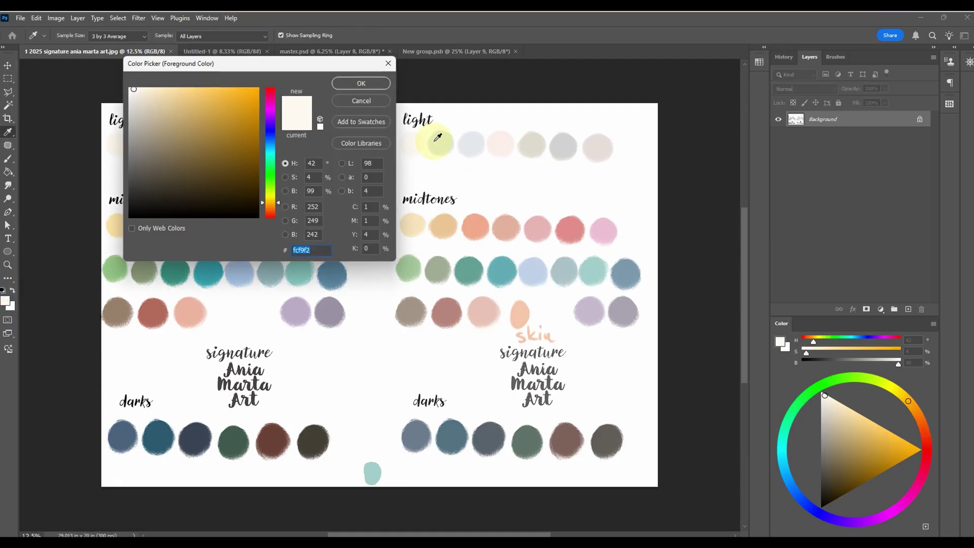
pyautogui.click(372, 83)
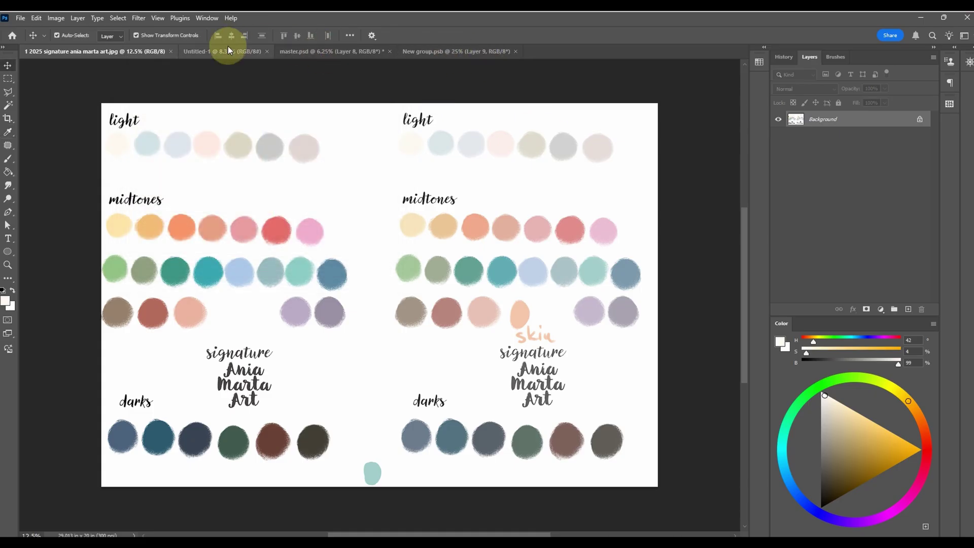
# Step: Back in master.psd, keep Layer 8 active and pick the Brush tool
pyautogui.click(277, 51)
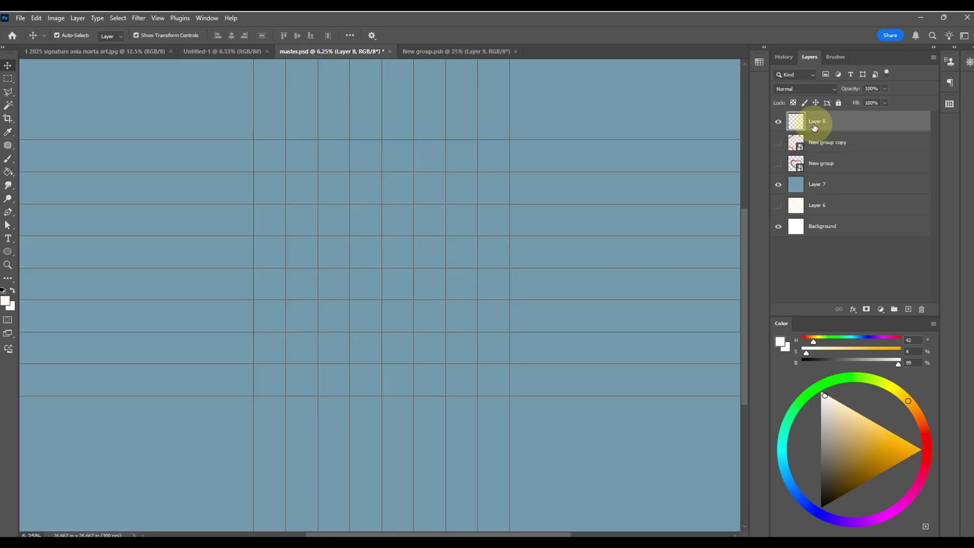
pyautogui.click(404, 159)
pyautogui.click(42, 162)
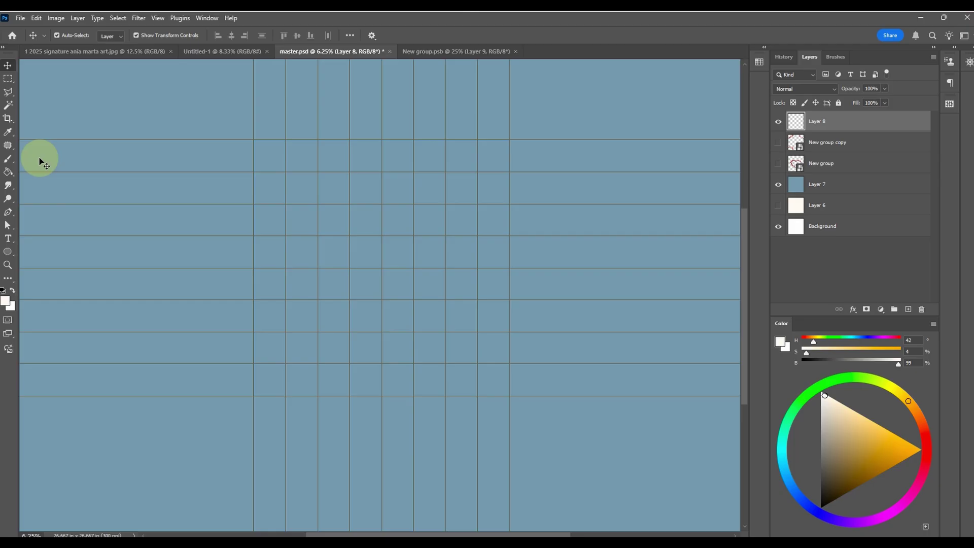
pyautogui.click(6, 160)
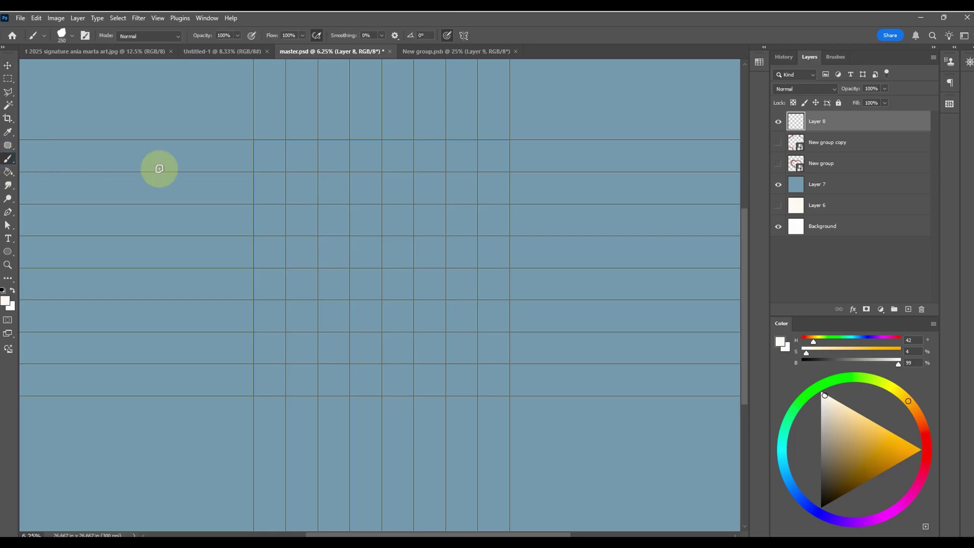
# Step: Stamp the first four staggered rows of cream dots across Layer 8
pyautogui.click(268, 156)
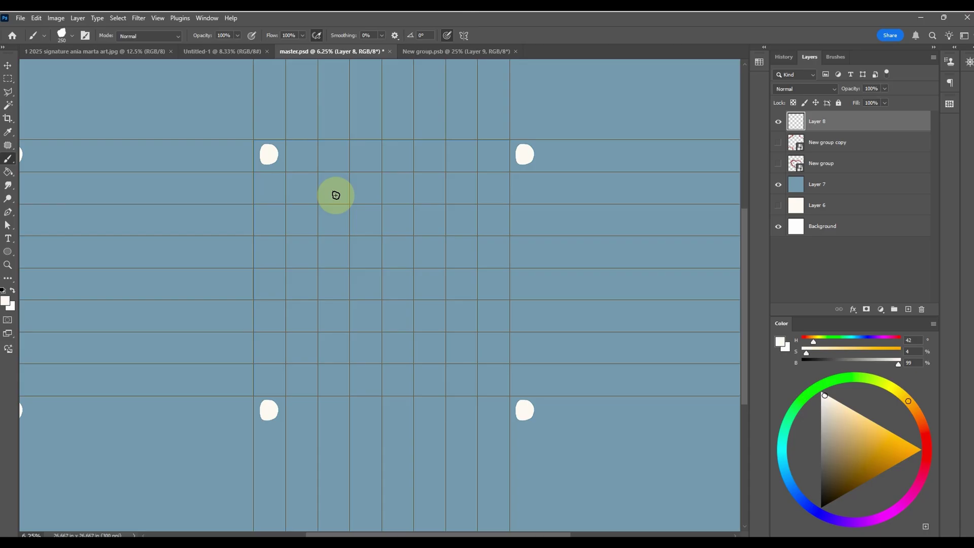
pyautogui.click(332, 155)
pyautogui.click(397, 155)
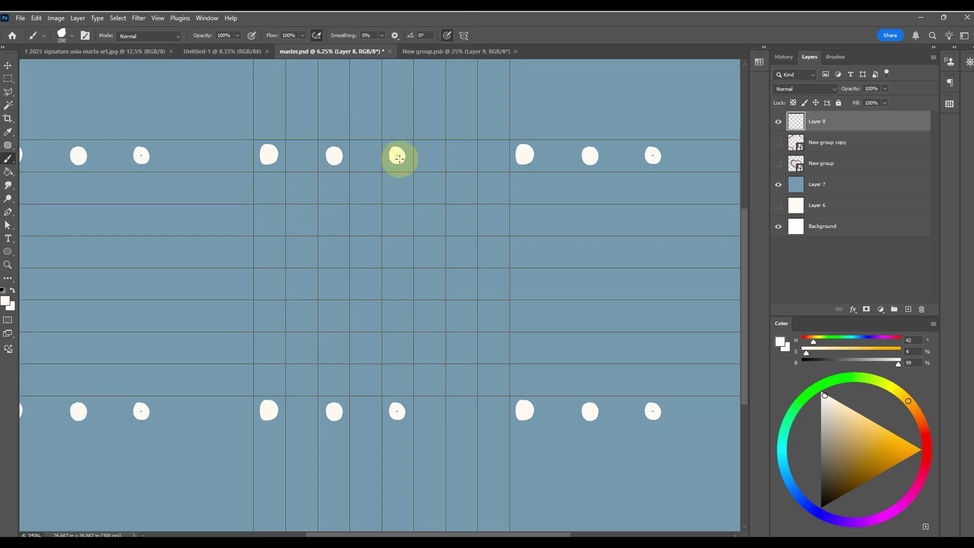
pyautogui.click(459, 154)
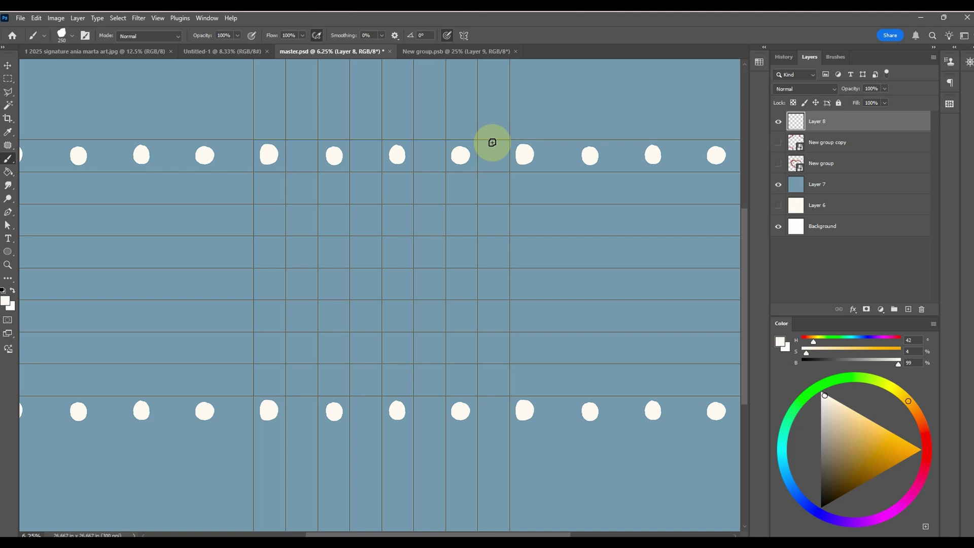
pyautogui.click(298, 187)
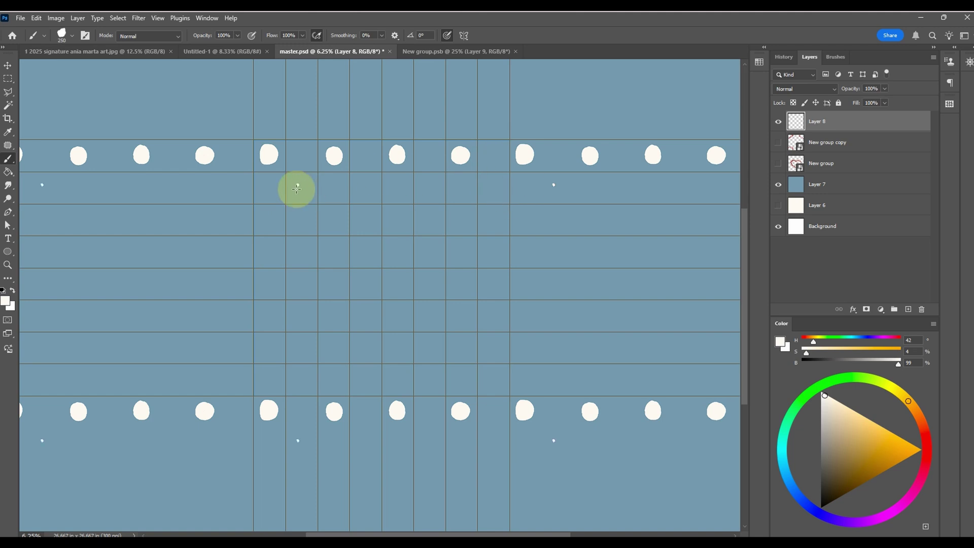
pyautogui.click(368, 188)
pyautogui.click(430, 187)
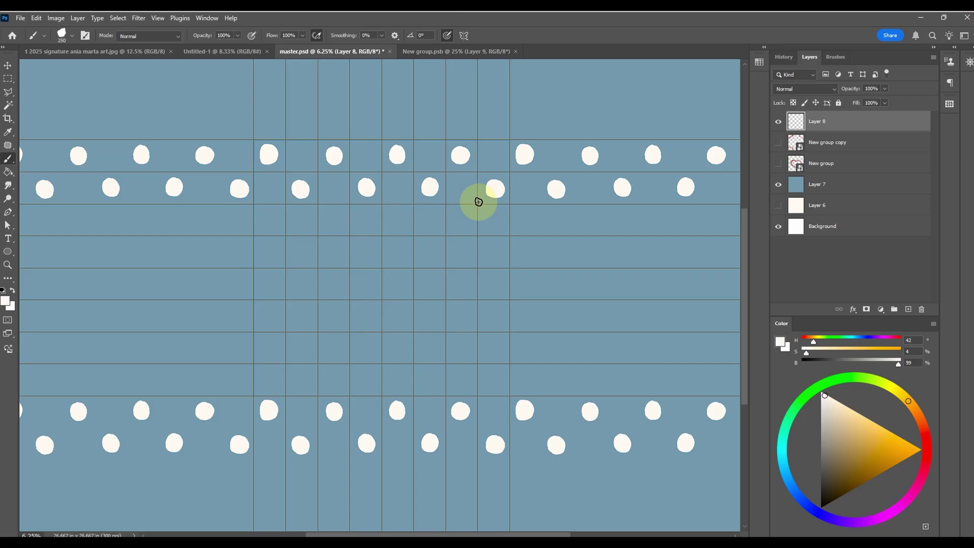
pyautogui.click(269, 223)
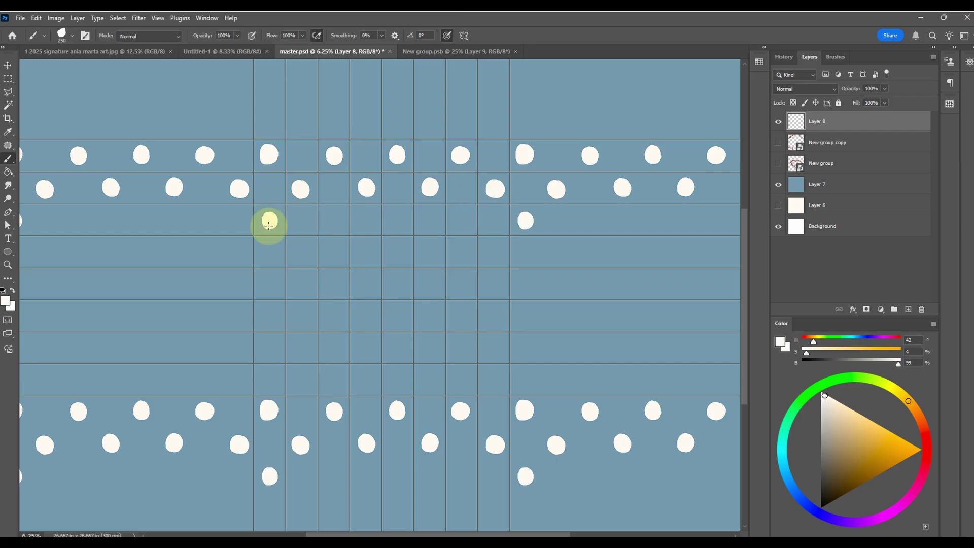
pyautogui.click(333, 220)
pyautogui.click(397, 218)
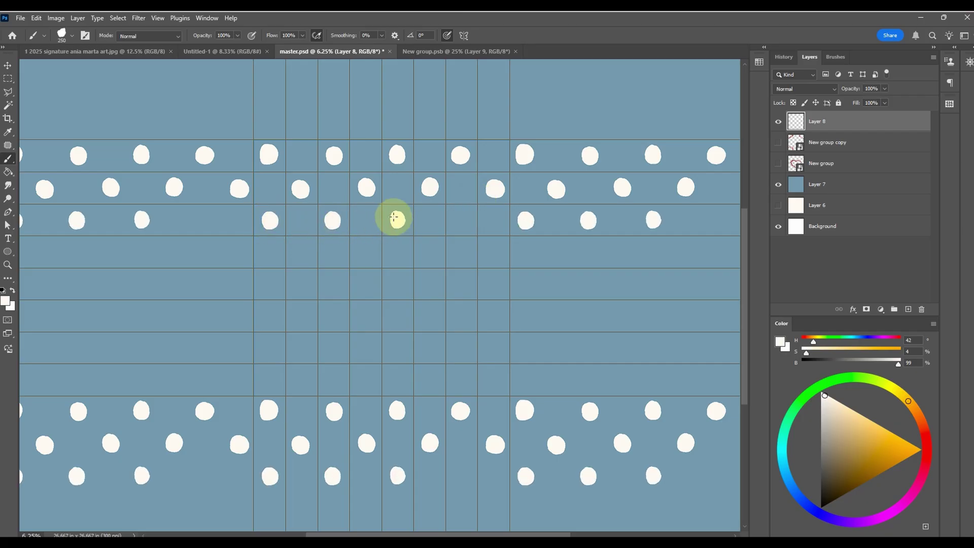
pyautogui.click(459, 219)
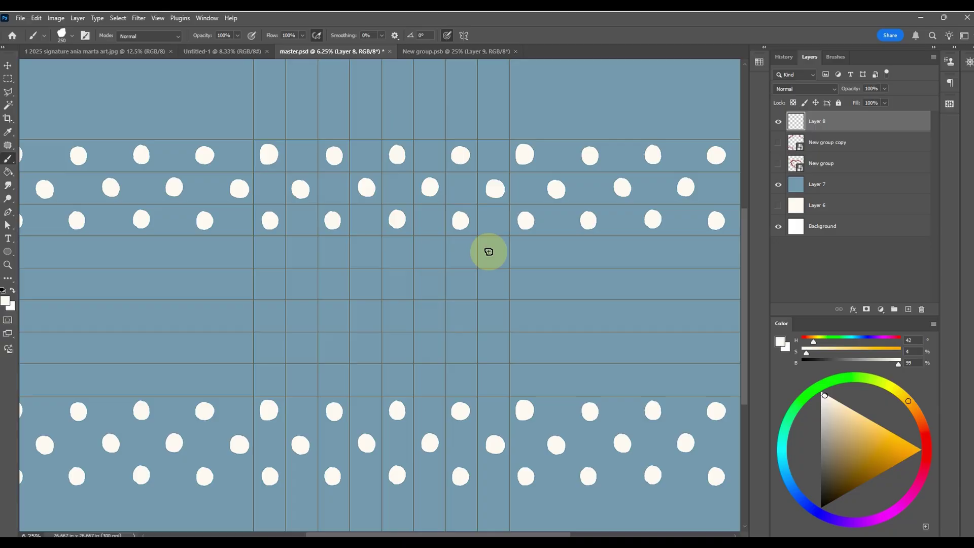
pyautogui.moveTo(490, 253); pyautogui.dragTo(491, 250)
pyautogui.click(429, 251)
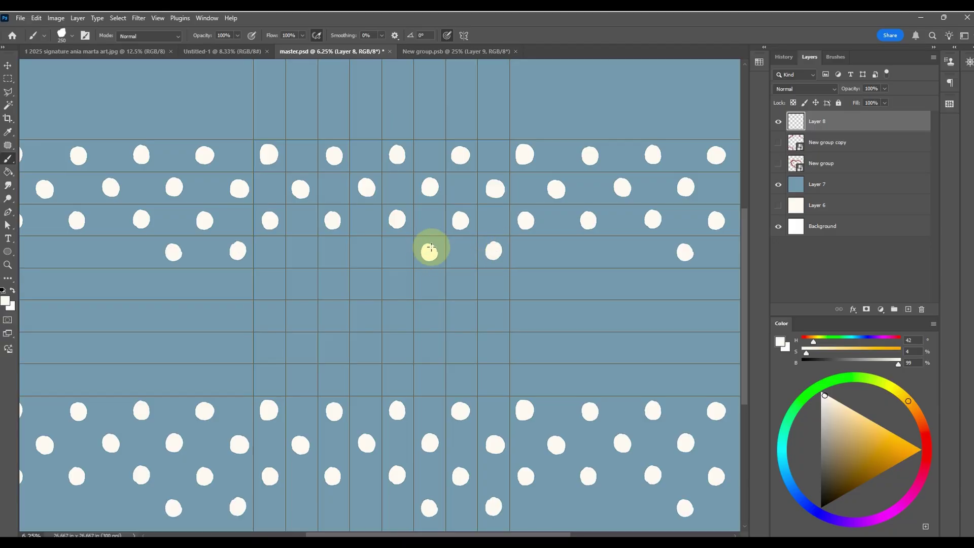
pyautogui.click(365, 249)
pyautogui.click(301, 251)
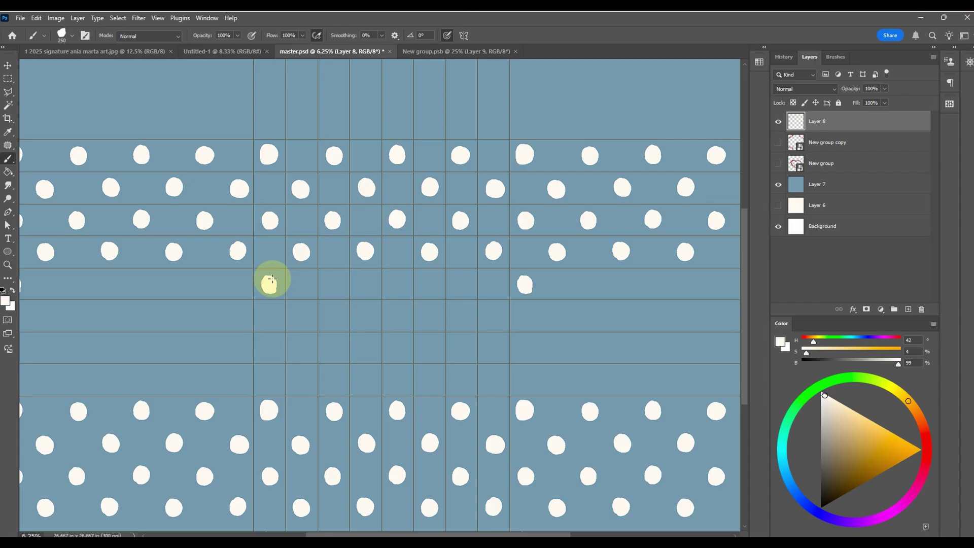
# Step: Stamp the remaining lower rows of dots, rounding out the last one, then zoom to check
pyautogui.click(334, 285)
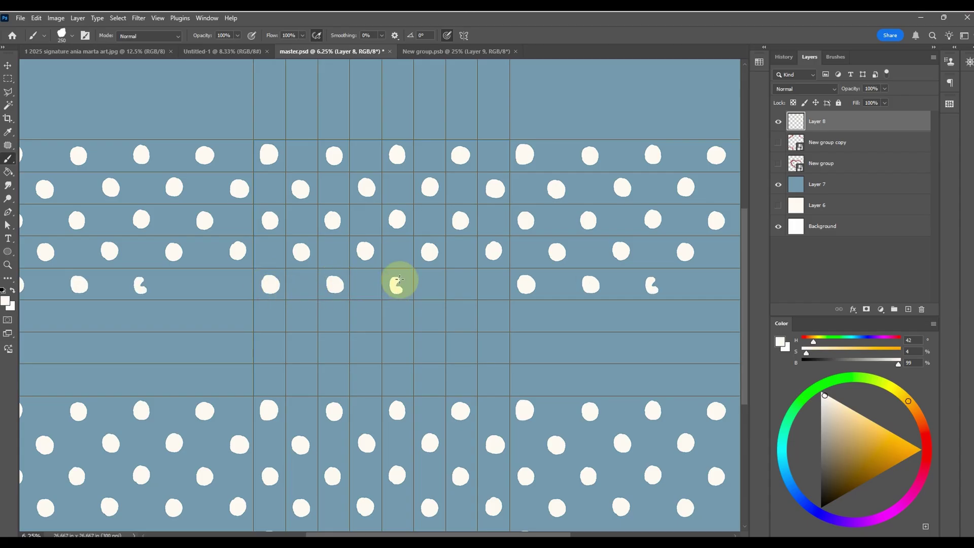
pyautogui.click(462, 285)
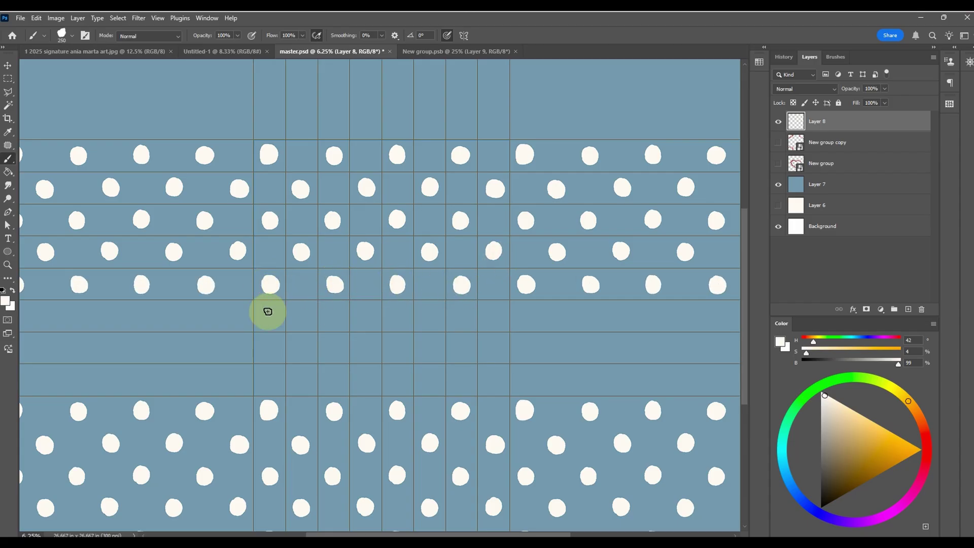
pyautogui.click(300, 315)
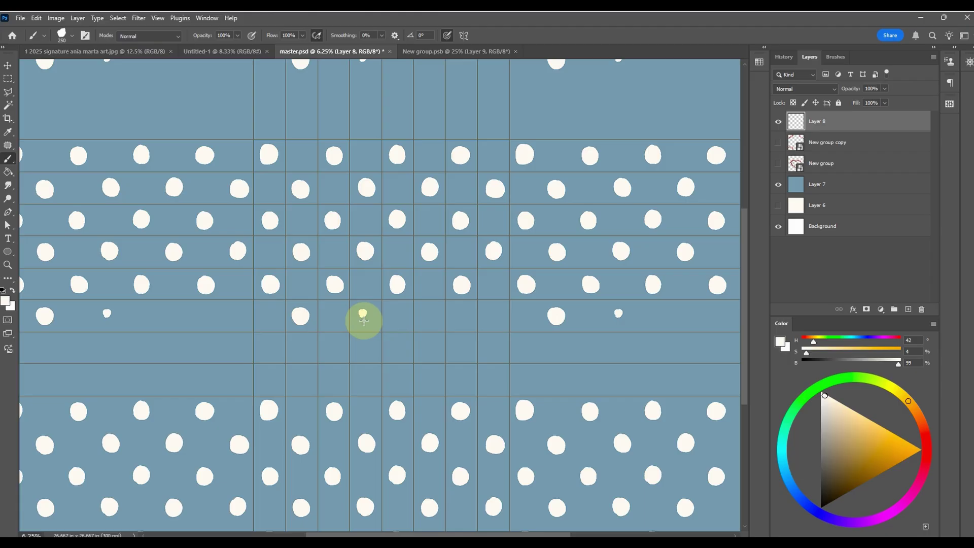
pyautogui.click(430, 315)
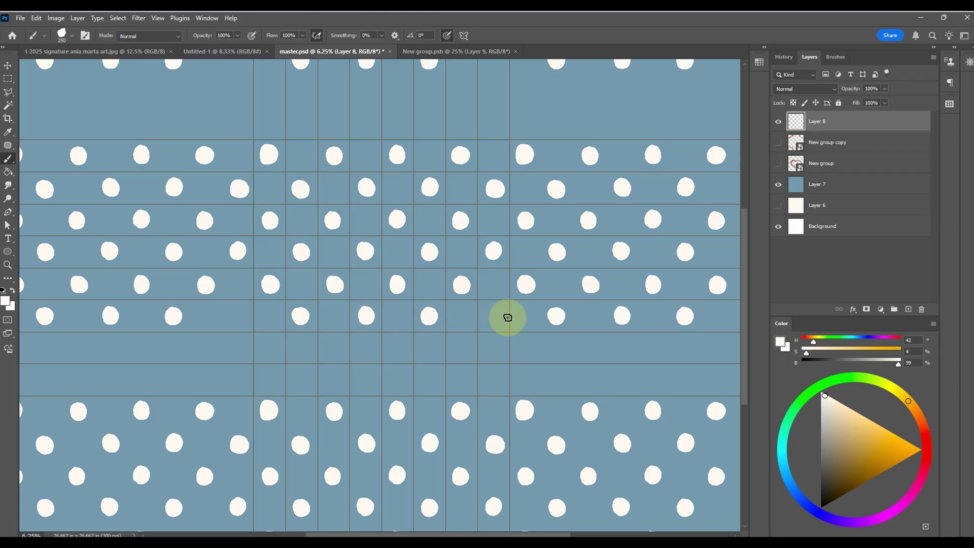
pyautogui.click(494, 315)
pyautogui.click(267, 350)
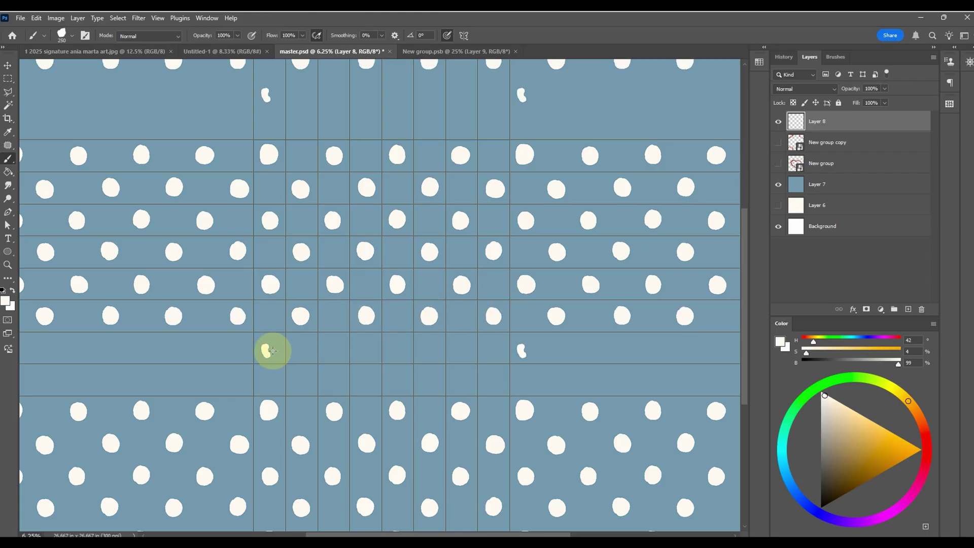
pyautogui.click(333, 348)
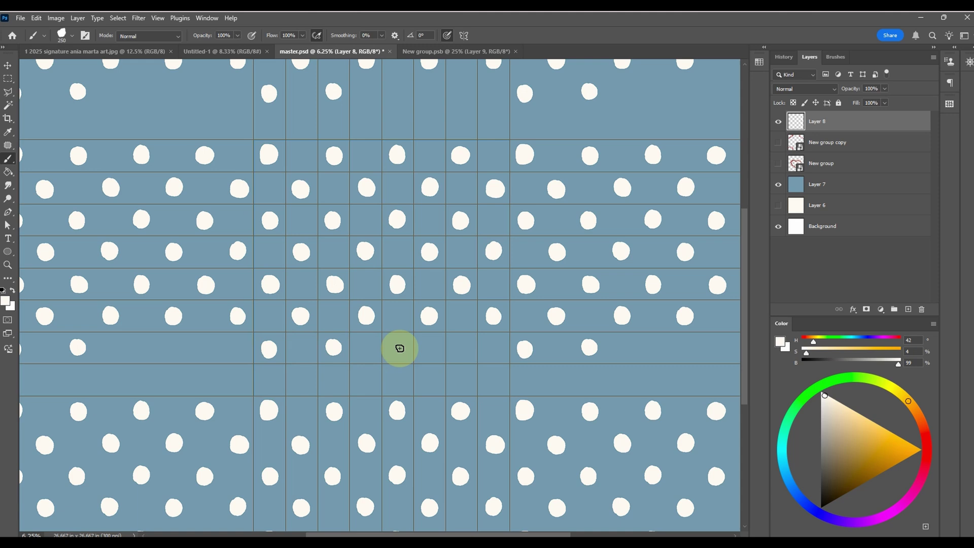
pyautogui.click(400, 349)
pyautogui.click(461, 349)
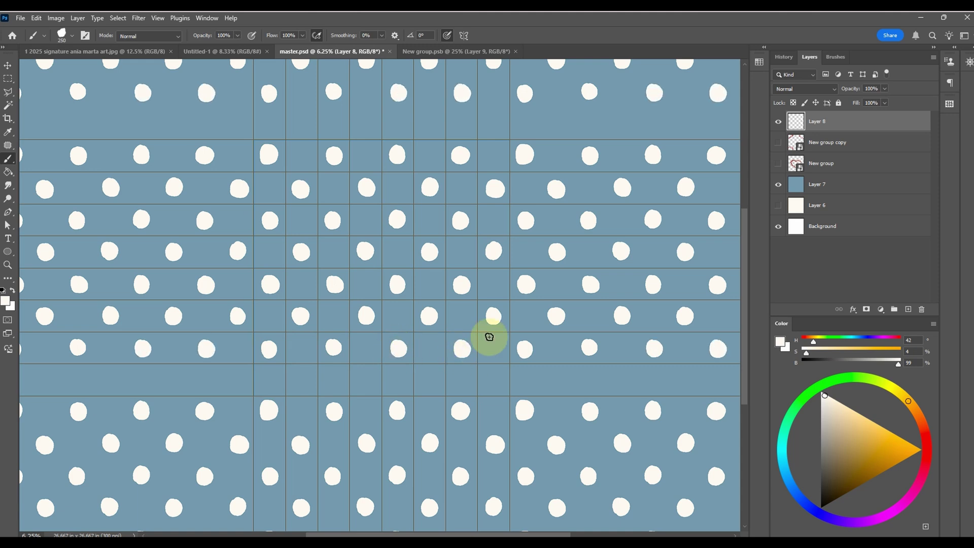
pyautogui.click(428, 380)
pyautogui.click(361, 380)
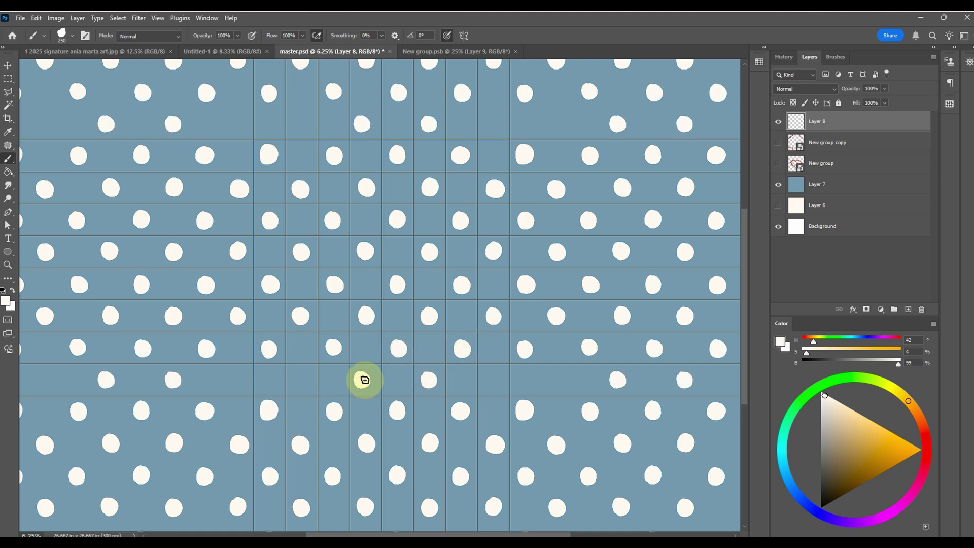
pyautogui.click(300, 380)
pyautogui.click(492, 376)
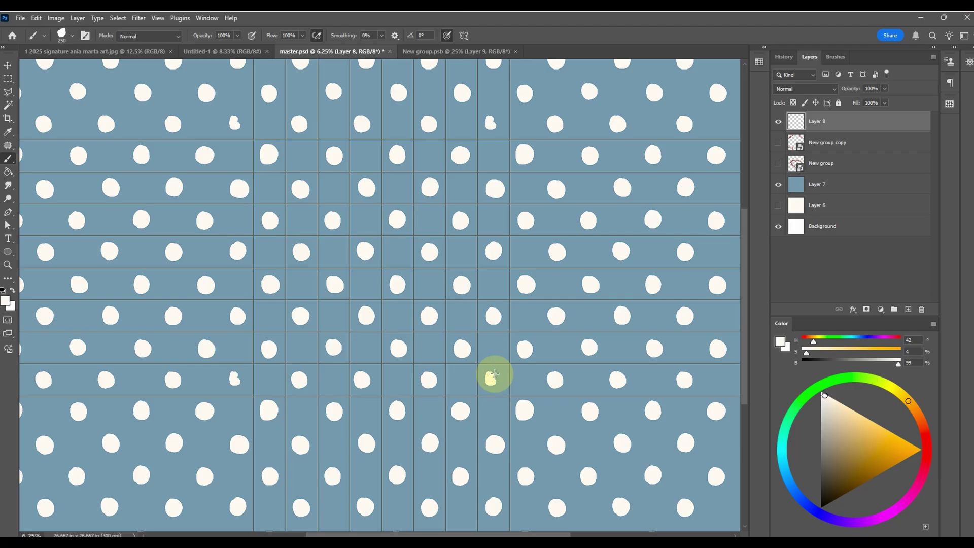
pyautogui.click(496, 377)
pyautogui.scroll(-4, 497, 379)
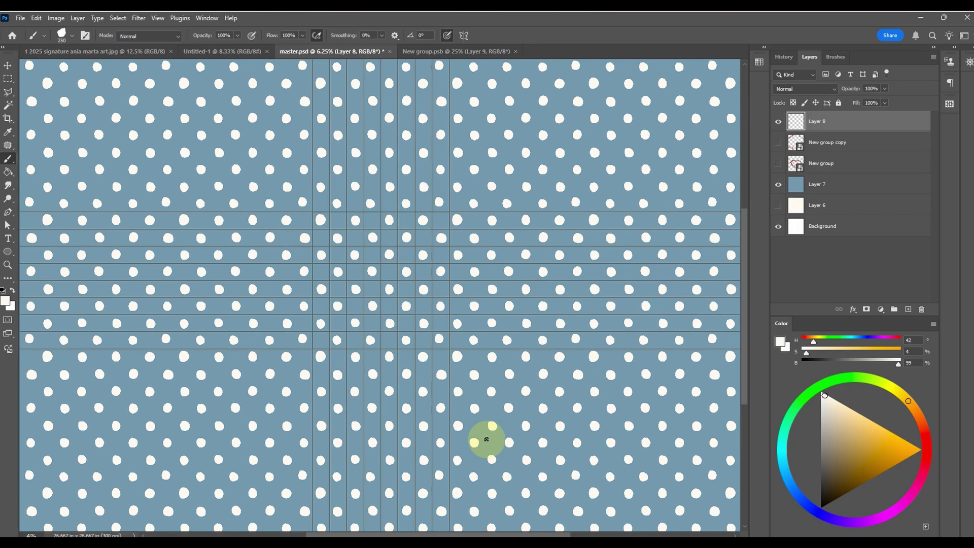
pyautogui.scroll(2, 379, 294)
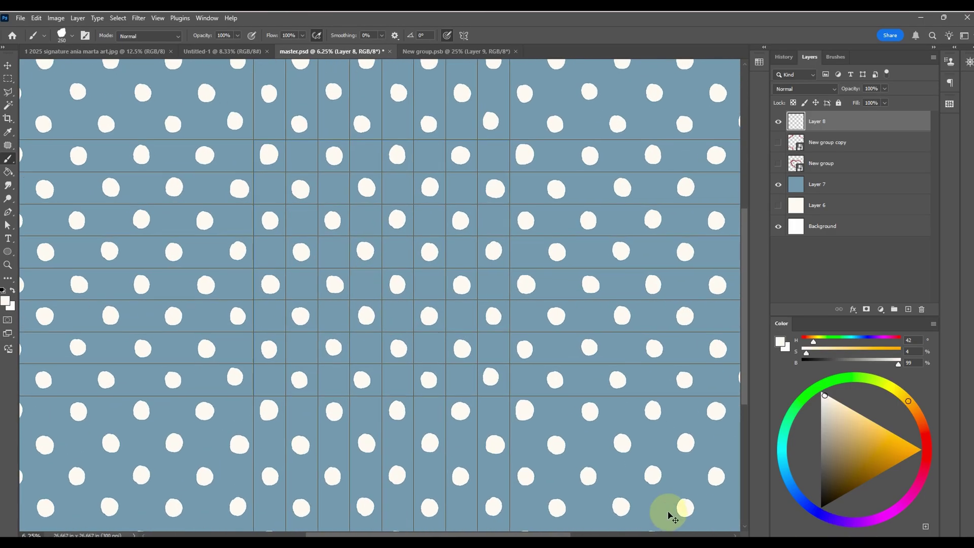
pyautogui.scroll(2, 624, 483)
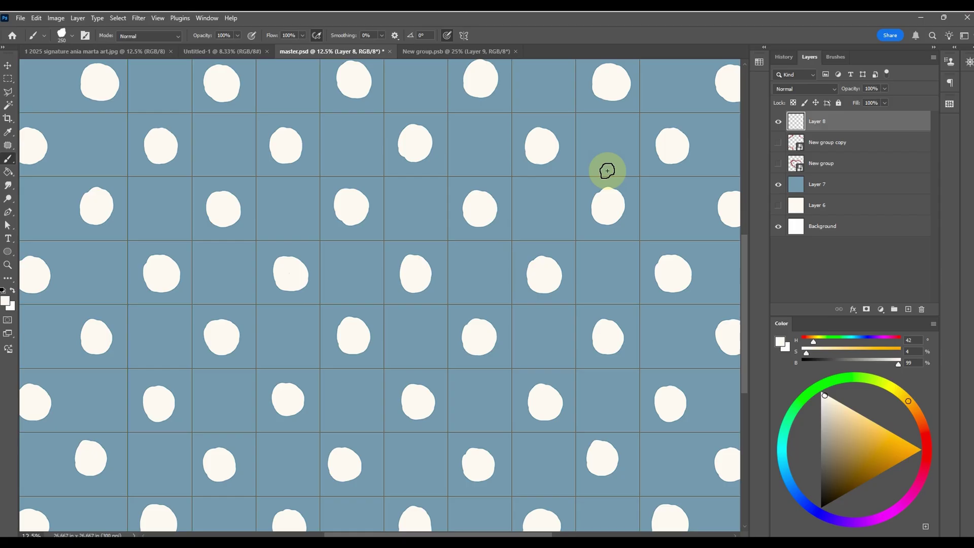
pyautogui.scroll(-2, 315, 300)
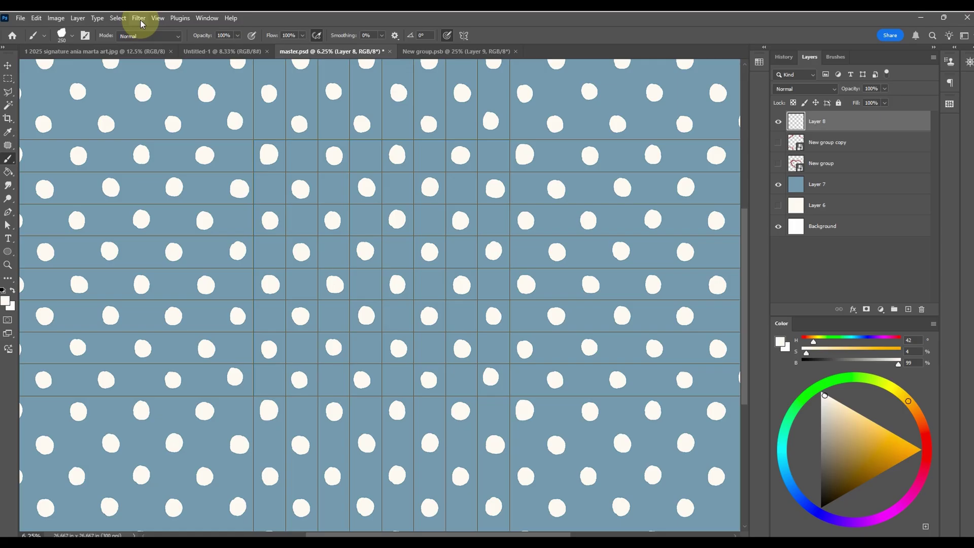
# Step: Clear the guide grid with View > Guides > Clear Guides
pyautogui.click(157, 18)
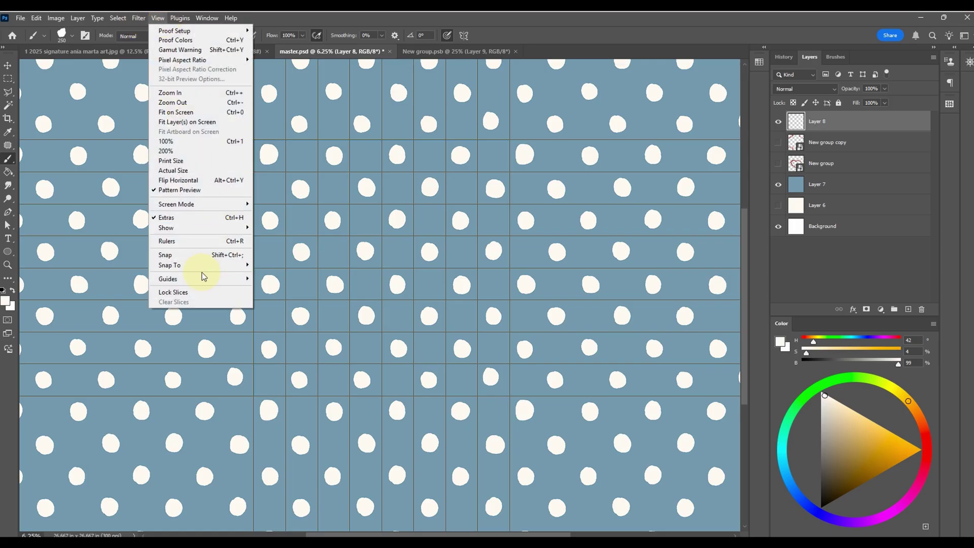
pyautogui.moveTo(202, 276)
pyautogui.click(282, 300)
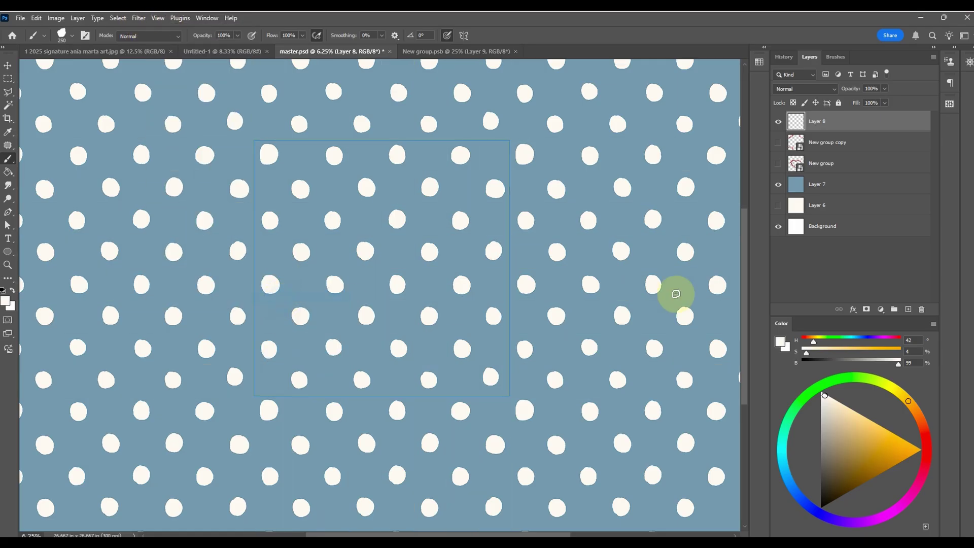
# Step: Show both heart groups and drag Layer 8 beneath them so the hearts overlay the dots
pyautogui.click(779, 143)
pyautogui.click(778, 164)
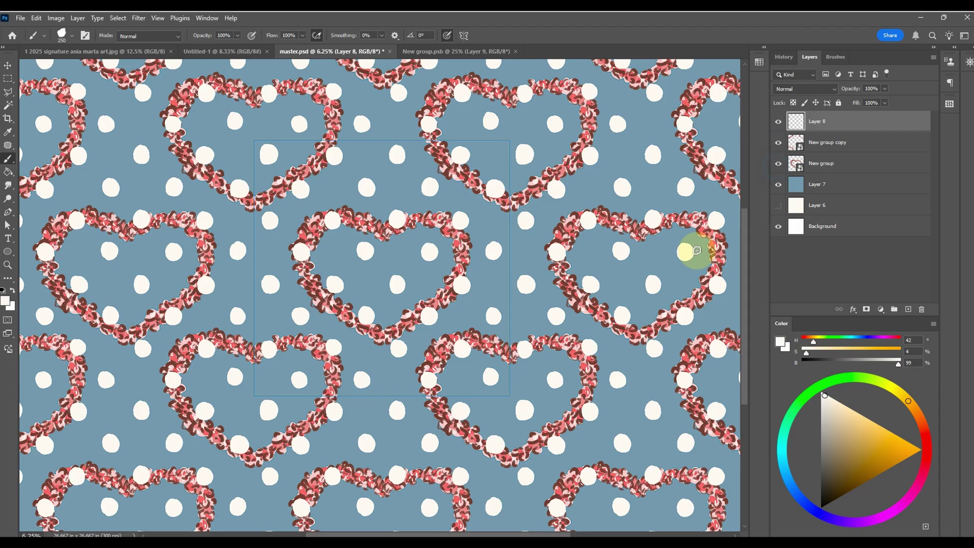
pyautogui.hotkey('ctrl', '-')
pyautogui.hotkey('ctrl', '-')
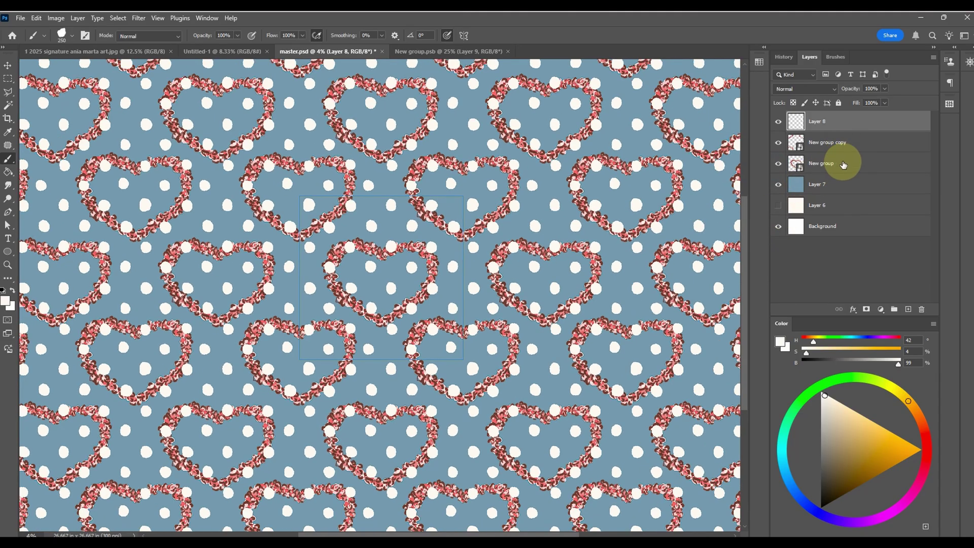
pyautogui.moveTo(832, 121); pyautogui.dragTo(812, 172)
pyautogui.hotkey('ctrl', '-')
pyautogui.hotkey('ctrl', '-')
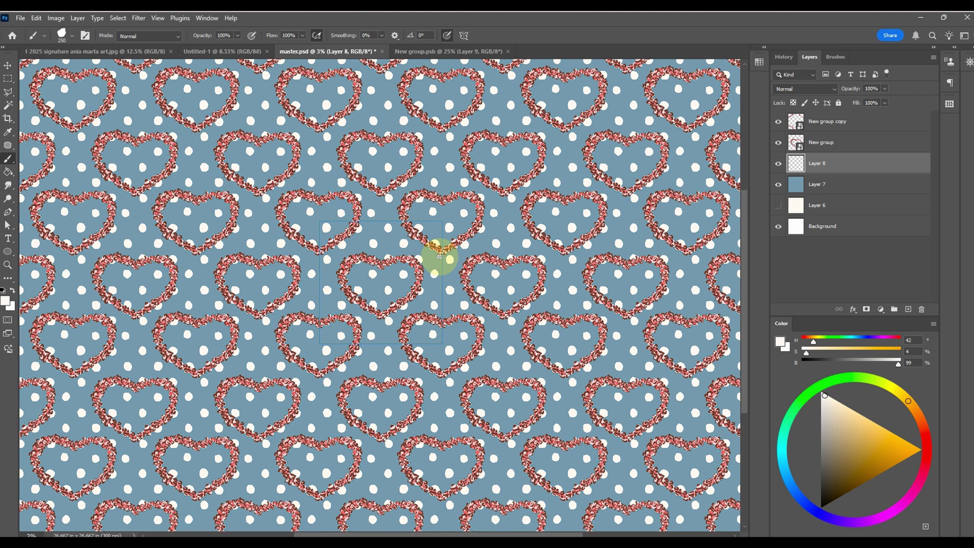
pyautogui.hotkey('ctrl', '+')
pyautogui.hotkey('ctrl', '+')
pyautogui.hotkey('ctrl', '+')
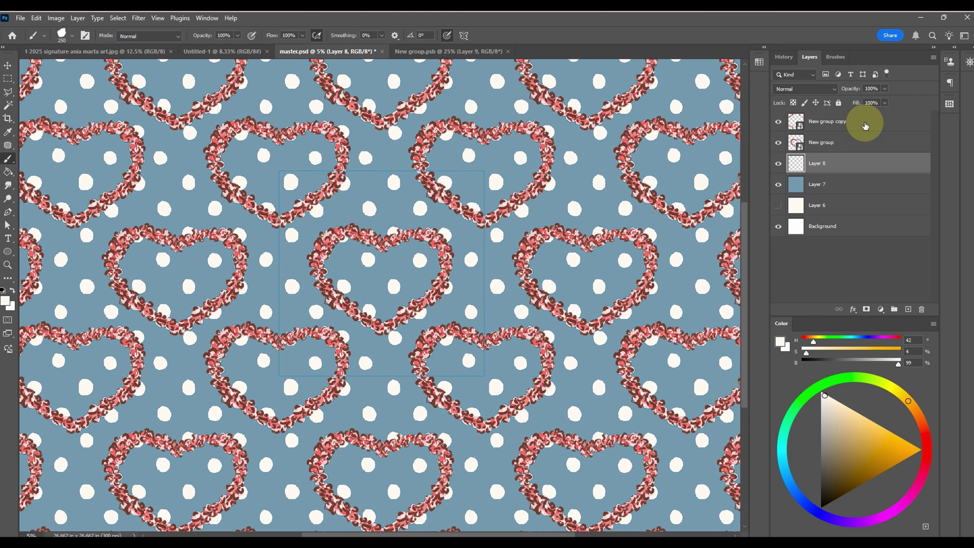
# Step: Set Layer 8 to Normal blending at 27% opacity
pyautogui.click(886, 90)
pyautogui.moveTo(887, 100); pyautogui.dragTo(862, 104)
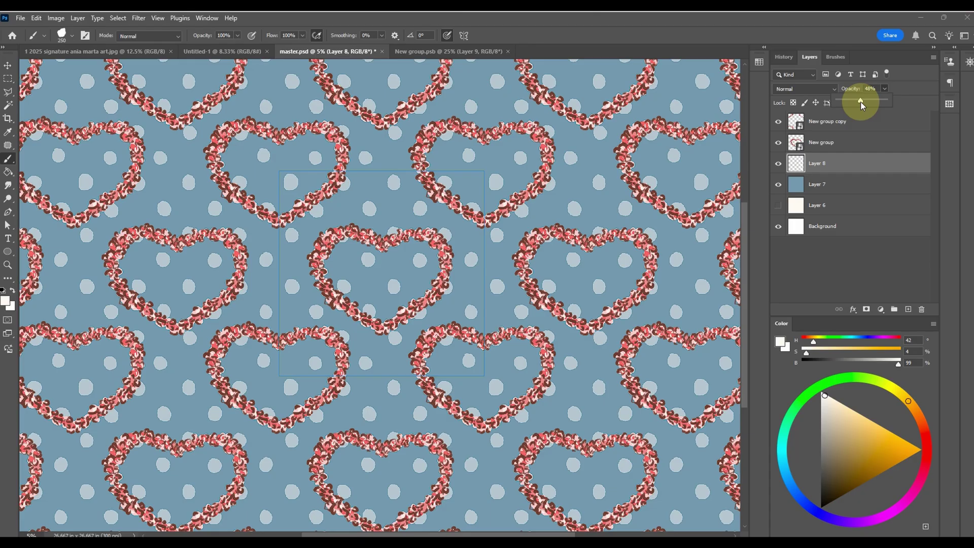
pyautogui.click(805, 88)
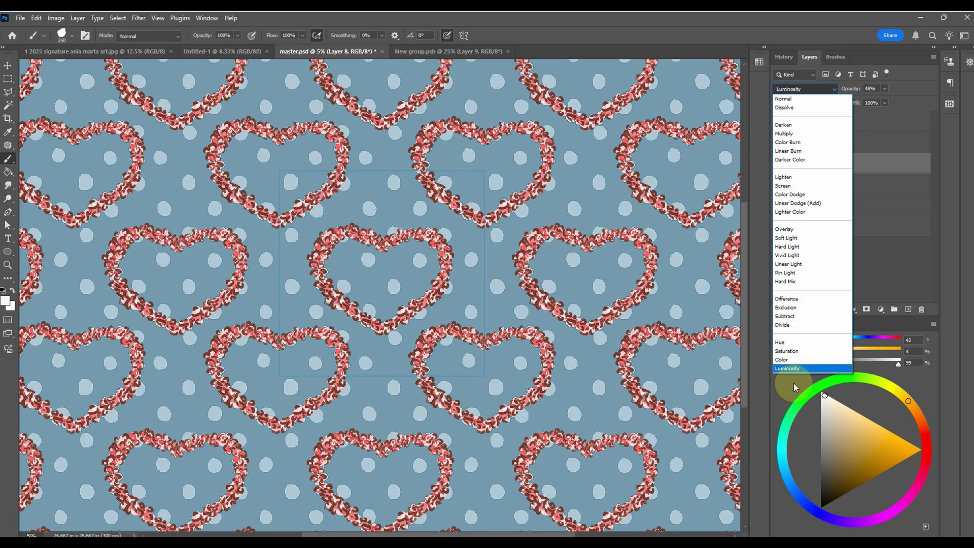
pyautogui.click(909, 120)
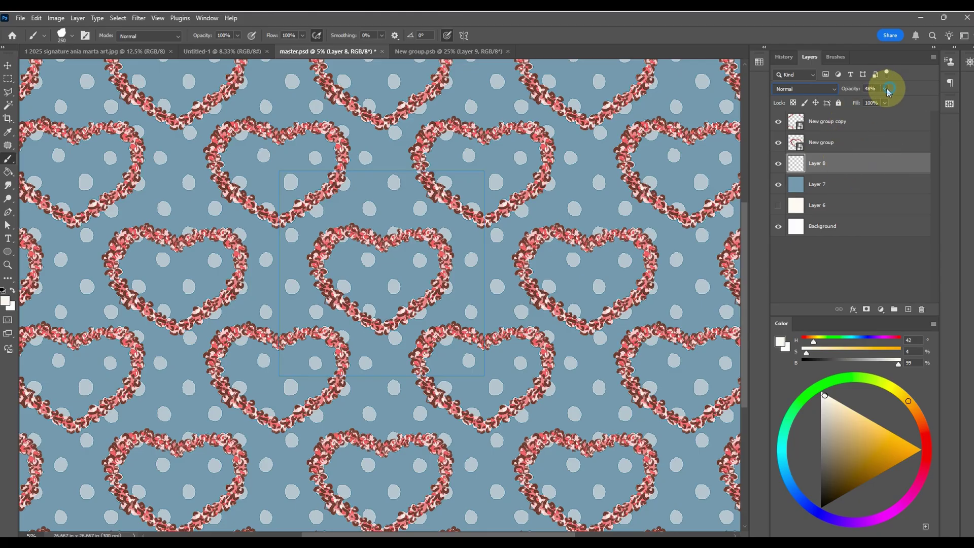
pyautogui.moveTo(880, 95); pyautogui.dragTo(872, 101)
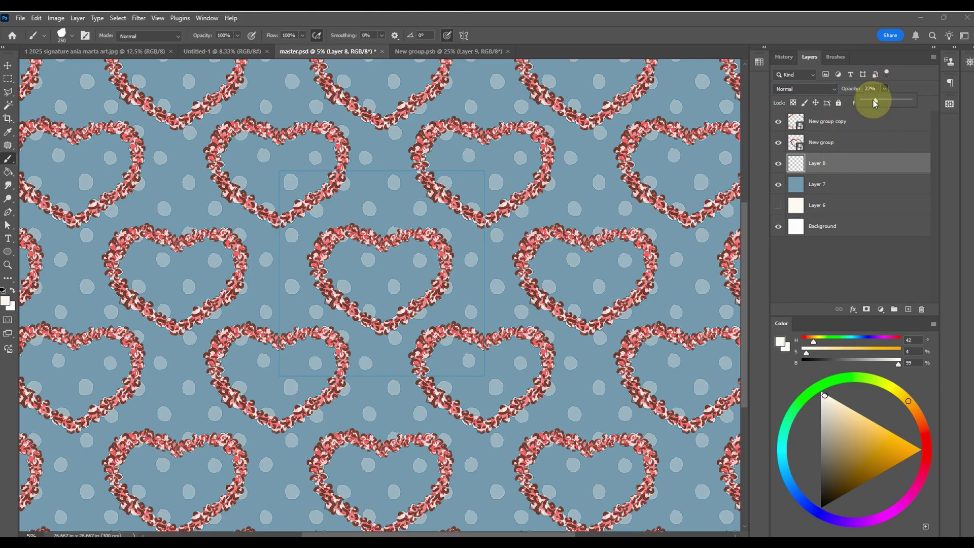
# Step: Zoom around the central heart and toggle Layer 8 off and on to compare the faded dots
pyautogui.hotkey('ctrl', '-')
pyautogui.hotkey('ctrl', '-')
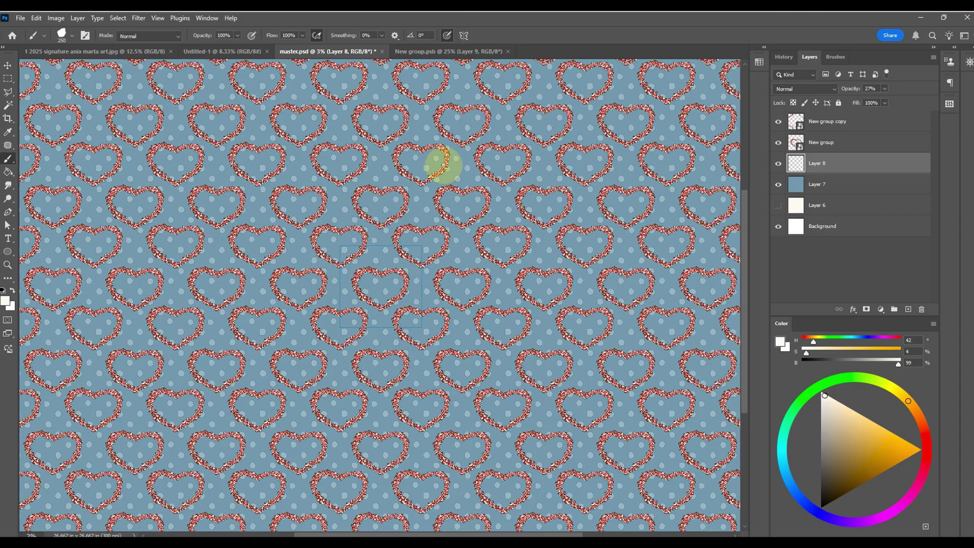
pyautogui.hotkey('ctrl', '-')
pyautogui.hotkey('ctrl', '+')
pyautogui.hotkey('ctrl', '+')
pyautogui.hotkey('ctrl', '+')
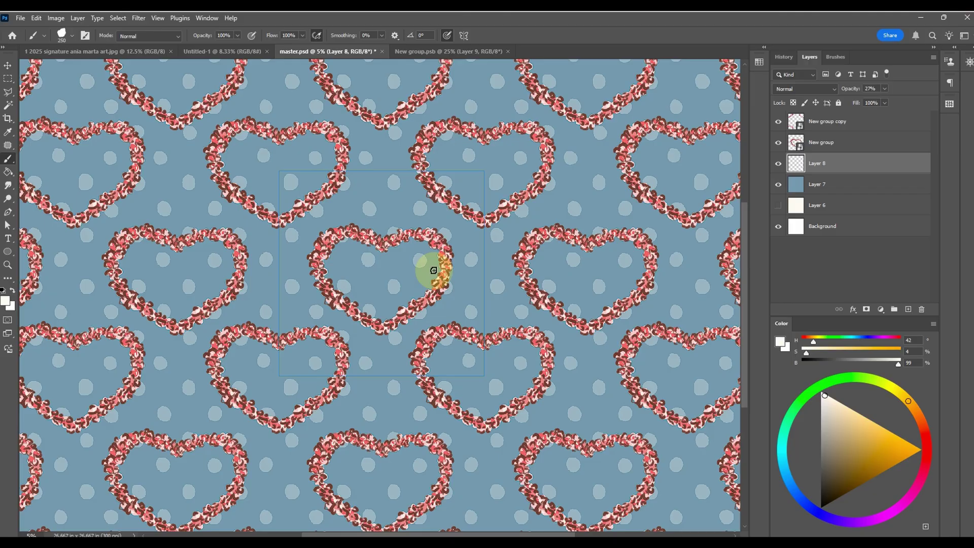
pyautogui.hotkey('ctrl', '+')
pyautogui.hotkey('ctrl', '+')
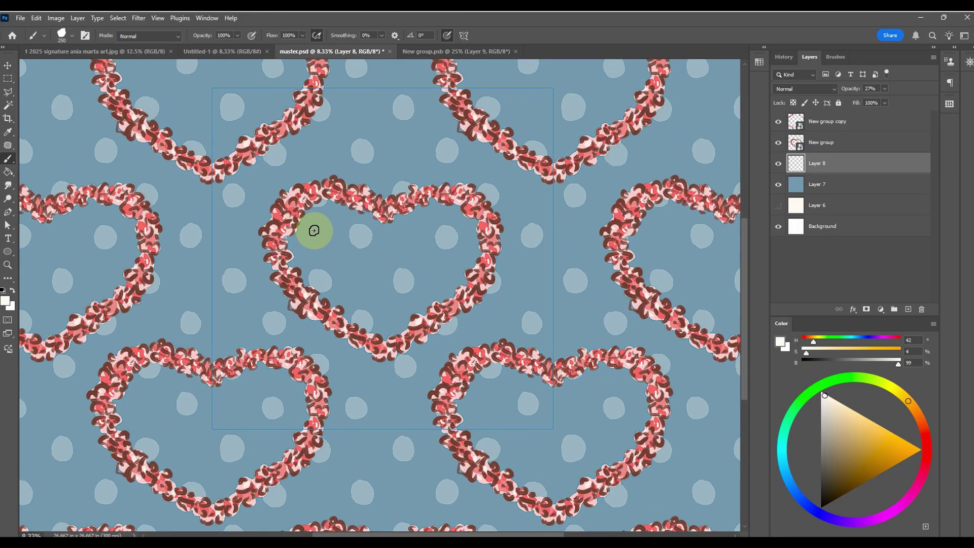
pyautogui.hotkey('ctrl', '-')
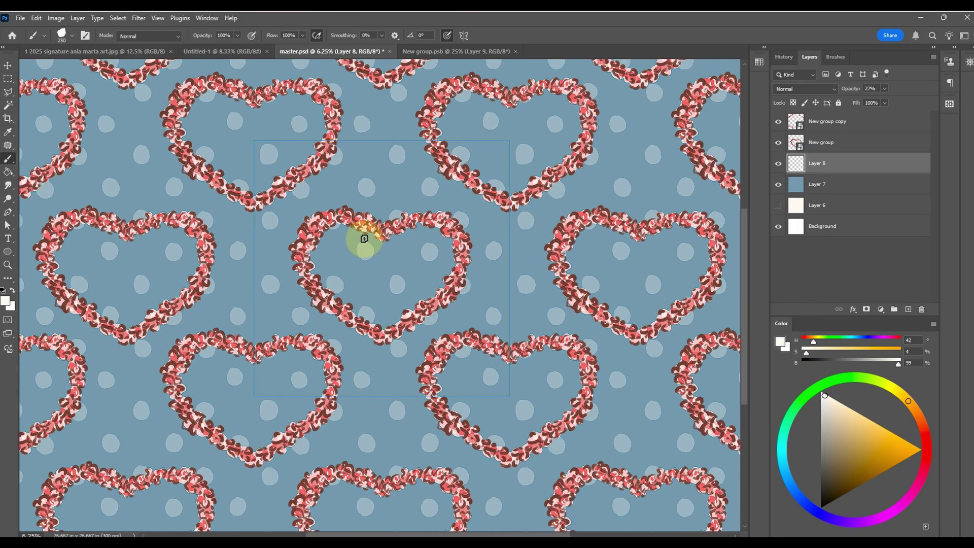
pyautogui.click(777, 164)
pyautogui.click(776, 164)
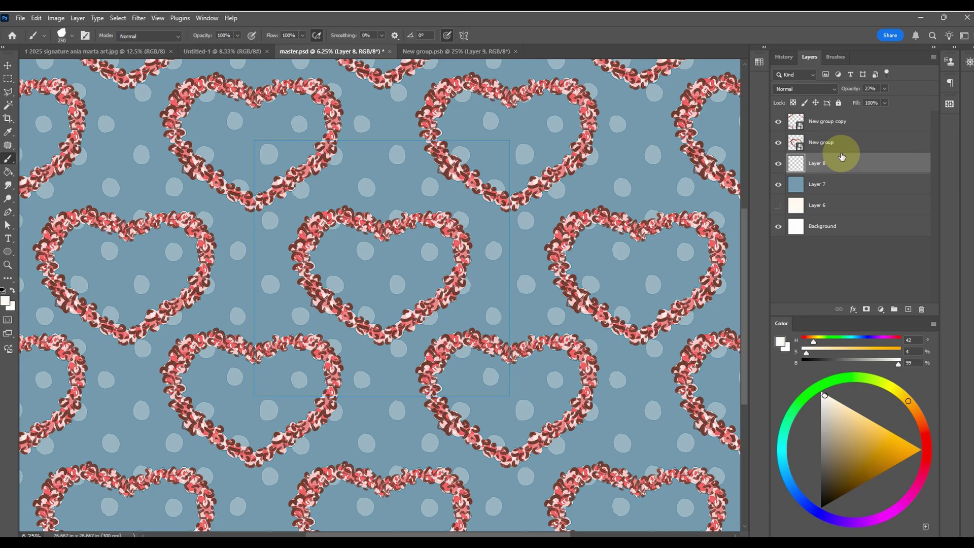
# Step: Switch to the Eraser tool and enlarge it to size 400
pyautogui.rightClick(12, 163)
pyautogui.click(51, 167)
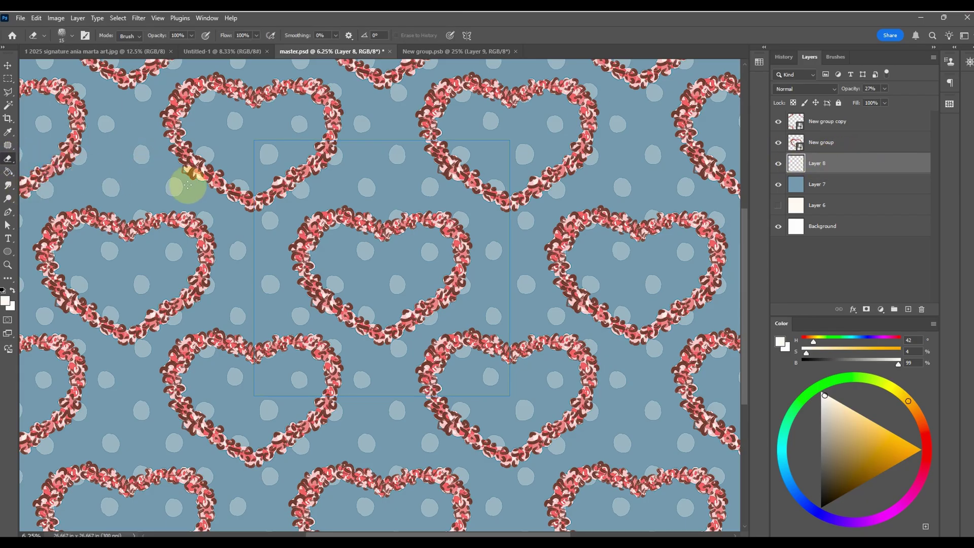
pyautogui.press(']')
pyautogui.press(']')
pyautogui.press(']')
pyautogui.press(']')
pyautogui.press(']')
pyautogui.press(']')
pyautogui.press(']')
pyautogui.press(']')
pyautogui.press(']')
pyautogui.press(']')
pyautogui.press(']')
pyautogui.press(']')
pyautogui.press(']')
pyautogui.press(']')
pyautogui.press(']')
pyautogui.press(']')
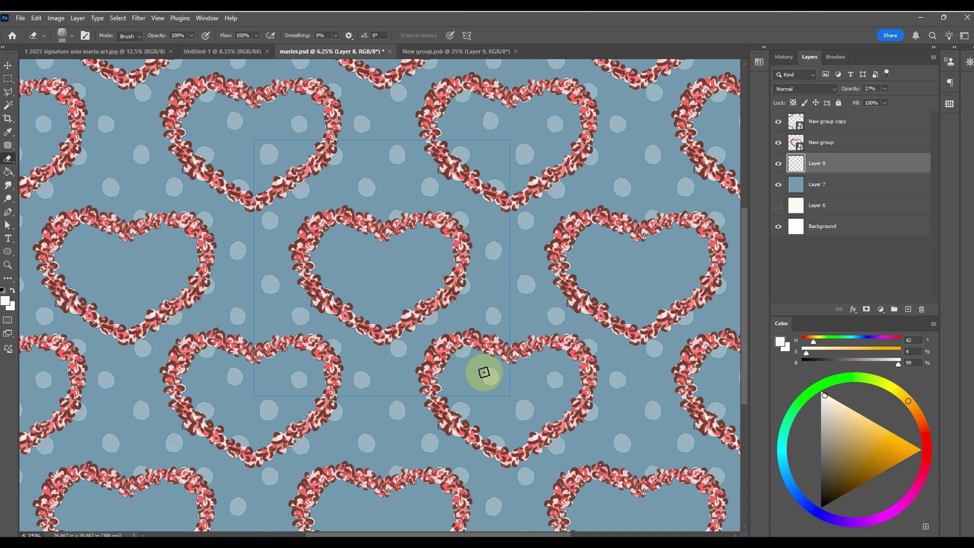
# Step: Erase dots crowding the lower and right heart borders on Layer 8, then zoom out
pyautogui.moveTo(460, 392)
pyautogui.mouseDown()
pyautogui.moveTo(459, 411)
pyautogui.moveTo(492, 367)
pyautogui.moveTo(508, 373)
pyautogui.moveTo(531, 393)
pyautogui.moveTo(510, 425)
pyautogui.moveTo(547, 406)
pyautogui.moveTo(563, 383)
pyautogui.moveTo(541, 396)
pyautogui.moveTo(564, 365)
pyautogui.moveTo(518, 400)
pyautogui.moveTo(531, 423)
pyautogui.moveTo(485, 437)
pyautogui.moveTo(582, 387)
pyautogui.moveTo(541, 424)
pyautogui.moveTo(574, 387)
pyautogui.moveTo(537, 363)
pyautogui.mouseUp()
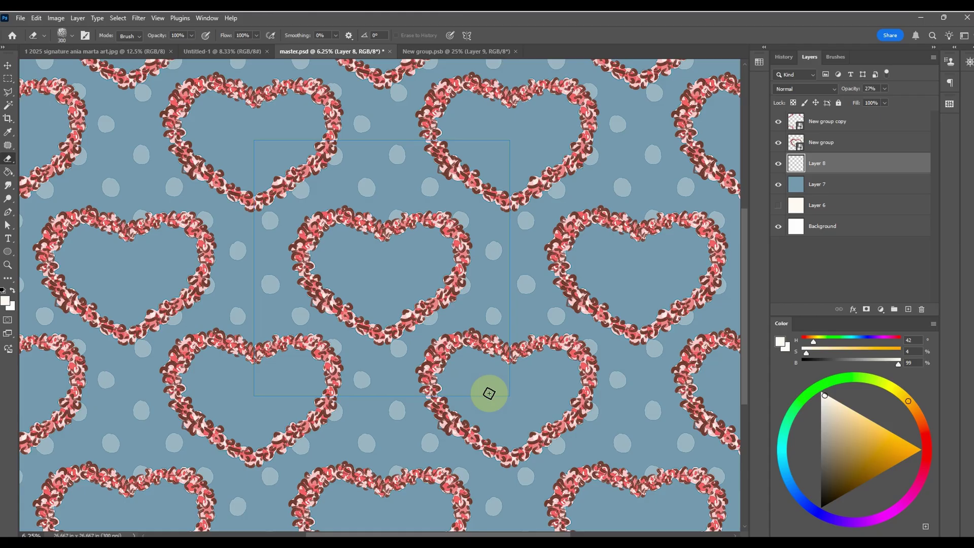
pyautogui.scroll(-2, 490, 393)
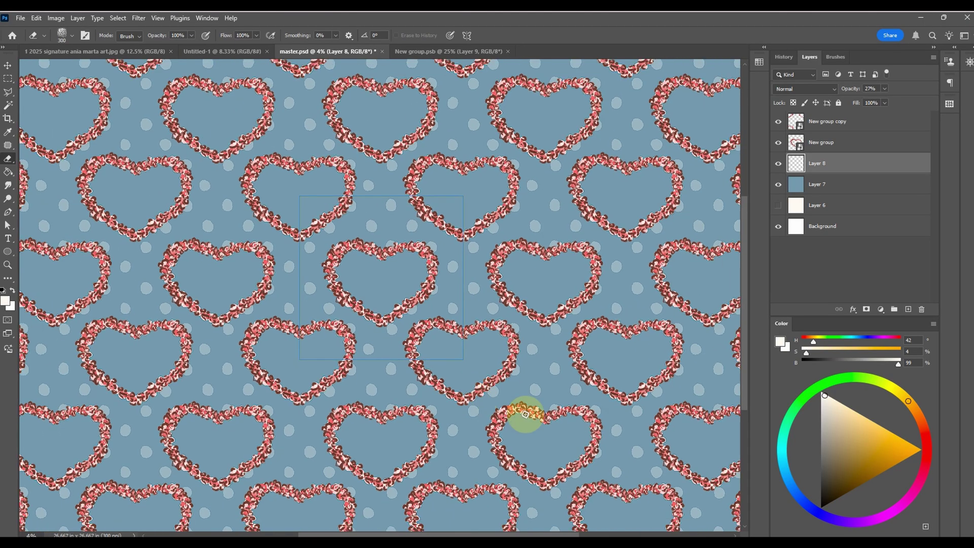
pyautogui.moveTo(569, 420); pyautogui.dragTo(605, 396)
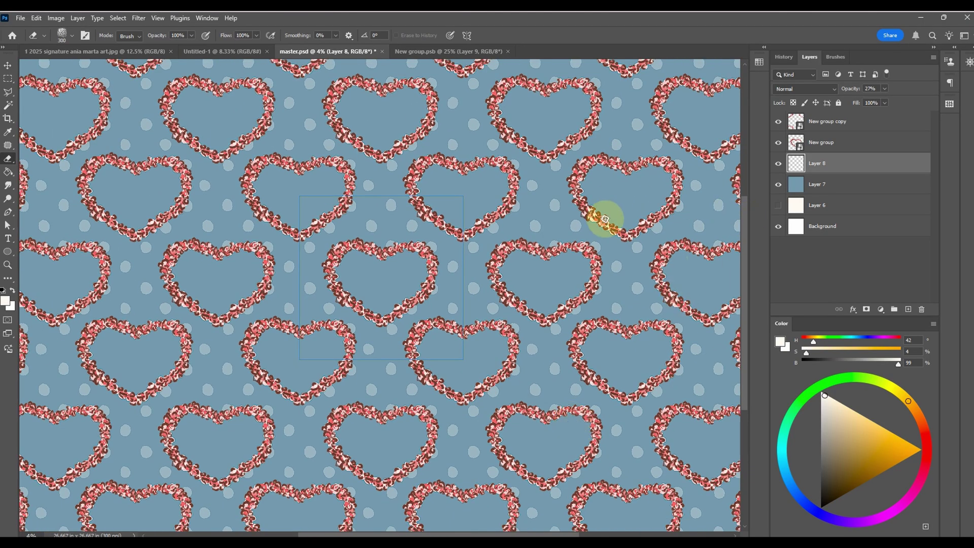
pyautogui.scroll(2, 583, 311)
pyautogui.scroll(3, 558, 302)
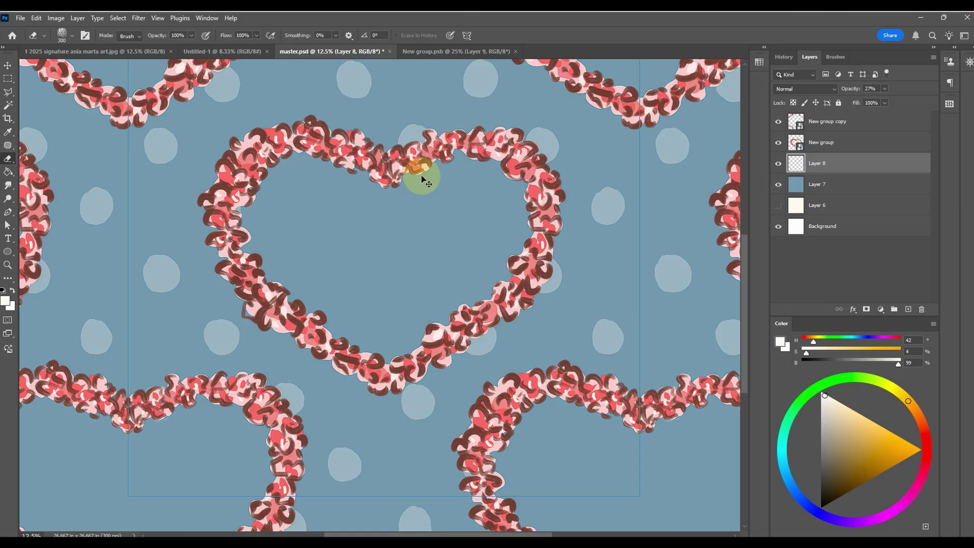
pyautogui.scroll(-2, 570, 221)
pyautogui.hotkey('ctrl', '-')
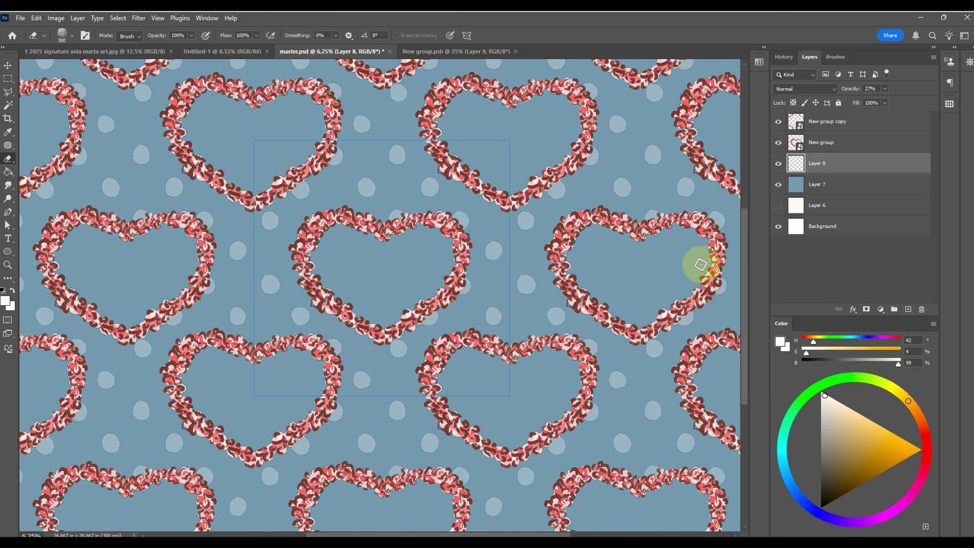
pyautogui.hotkey('ctrl', '-')
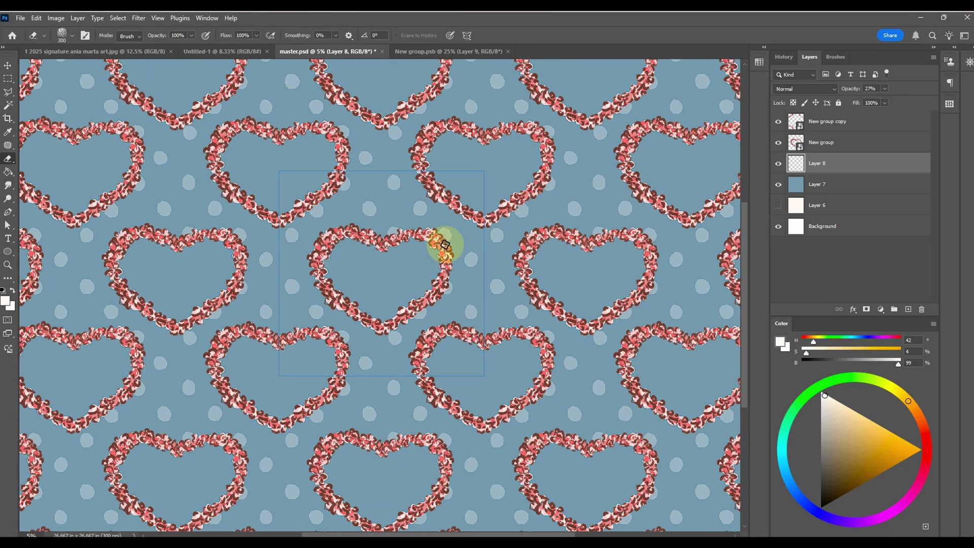
# Step: Sample the soft pink midtone from the palette jpg as foreground and return to master.psd
pyautogui.click(57, 51)
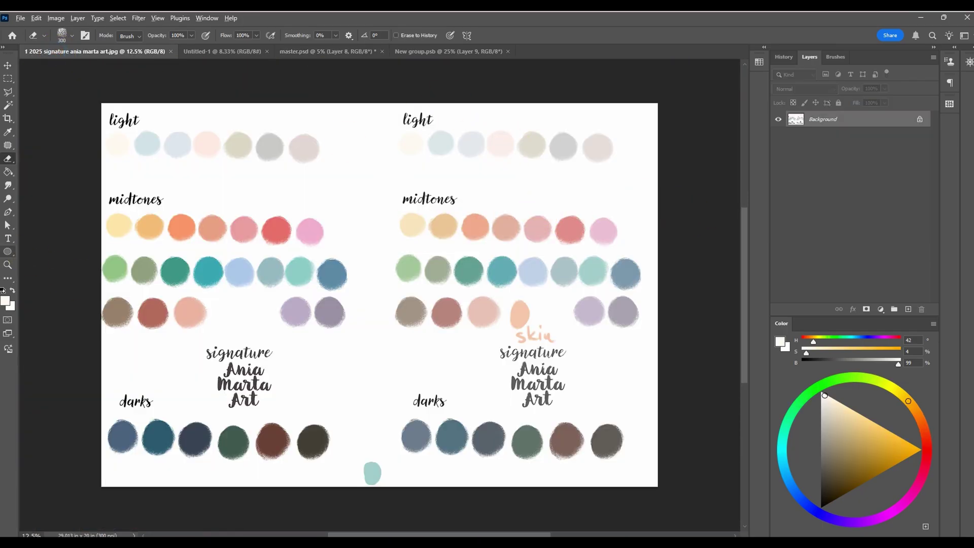
pyautogui.click(5, 302)
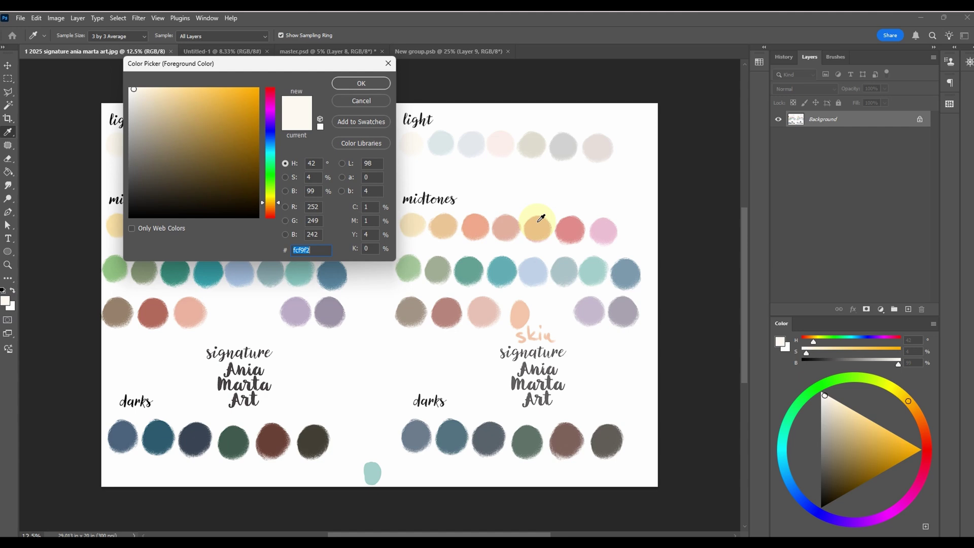
pyautogui.click(541, 218)
pyautogui.click(361, 83)
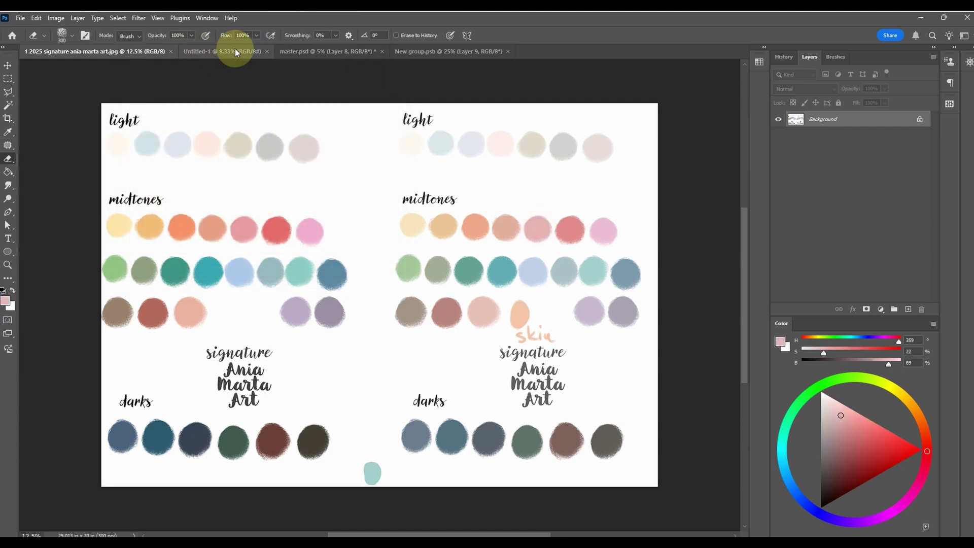
pyautogui.click(304, 51)
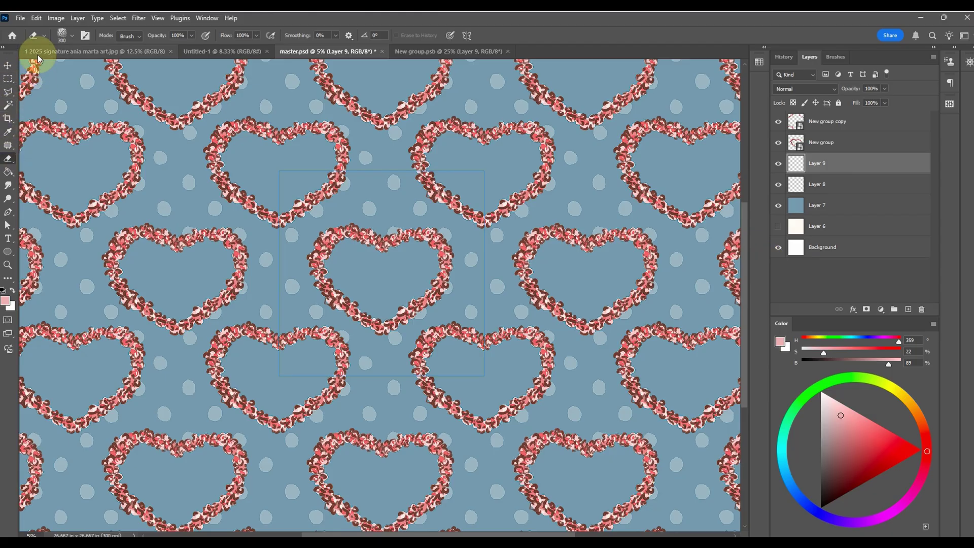
pyautogui.rightClick(8, 158)
# Step: Brush a pink band along the central heart's inner edge and bucket-fill its interior pink
pyautogui.click(48, 158)
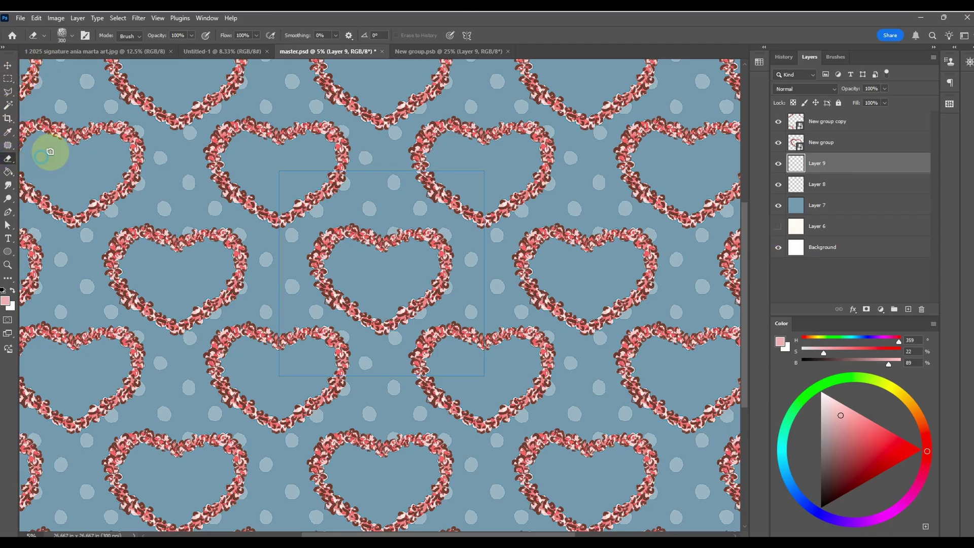
pyautogui.hotkey('ctrl', '+')
pyautogui.hotkey('ctrl', '+')
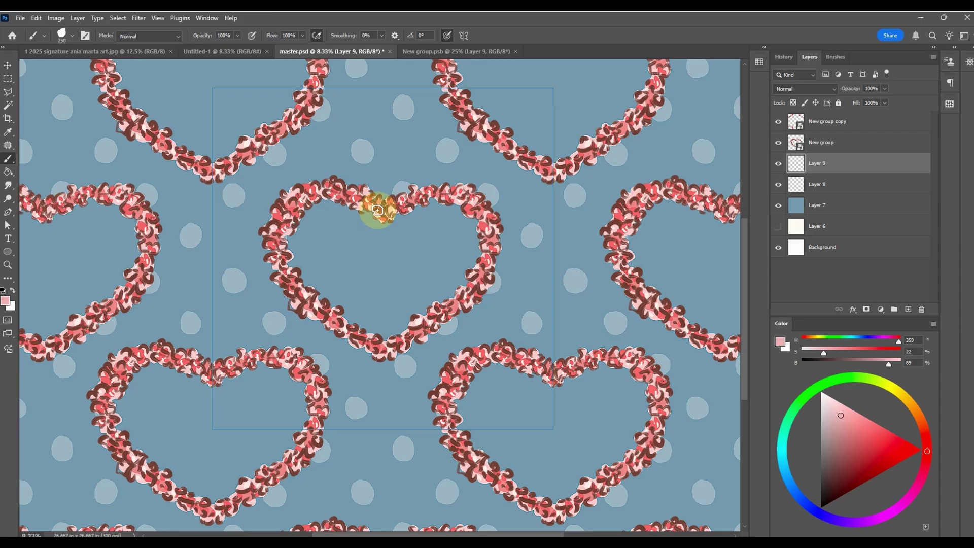
pyautogui.moveTo(290, 221)
pyautogui.mouseDown()
pyautogui.moveTo(285, 252)
pyautogui.moveTo(308, 291)
pyautogui.moveTo(380, 338)
pyautogui.moveTo(455, 298)
pyautogui.moveTo(484, 256)
pyautogui.moveTo(483, 228)
pyautogui.moveTo(464, 208)
pyautogui.moveTo(429, 202)
pyautogui.moveTo(387, 219)
pyautogui.moveTo(324, 203)
pyautogui.moveTo(296, 224)
pyautogui.moveTo(289, 265)
pyautogui.mouseUp()
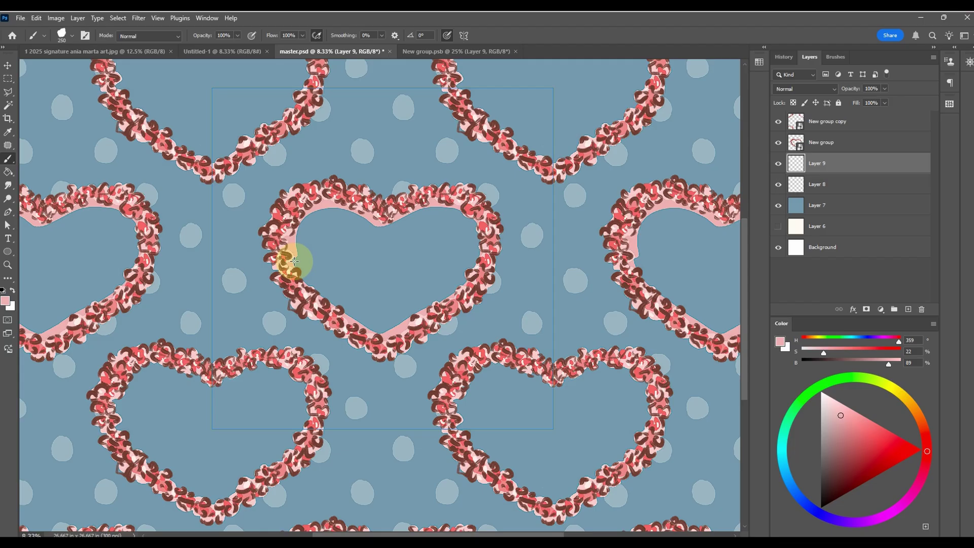
pyautogui.click(12, 174)
pyautogui.click(383, 267)
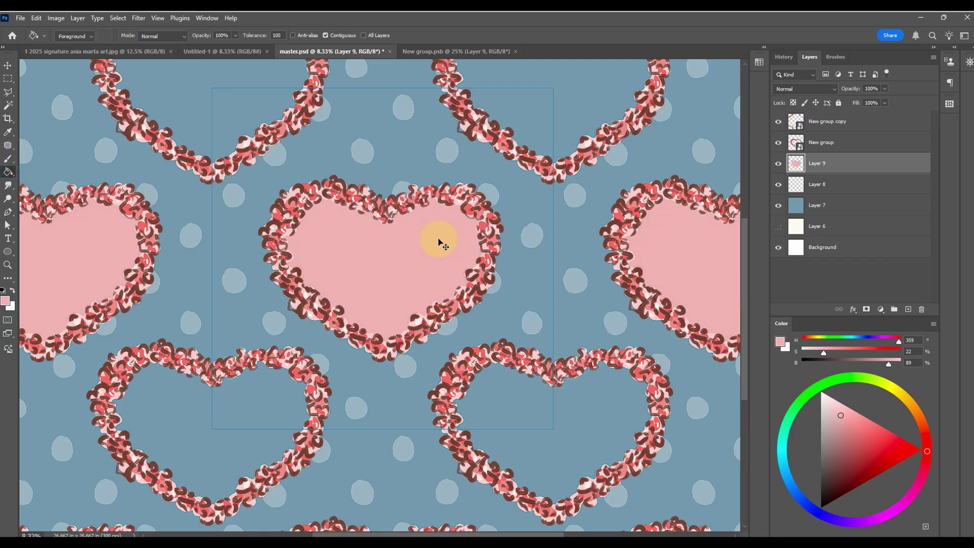
pyautogui.hotkey('ctrl', '-')
pyautogui.hotkey('ctrl', '-')
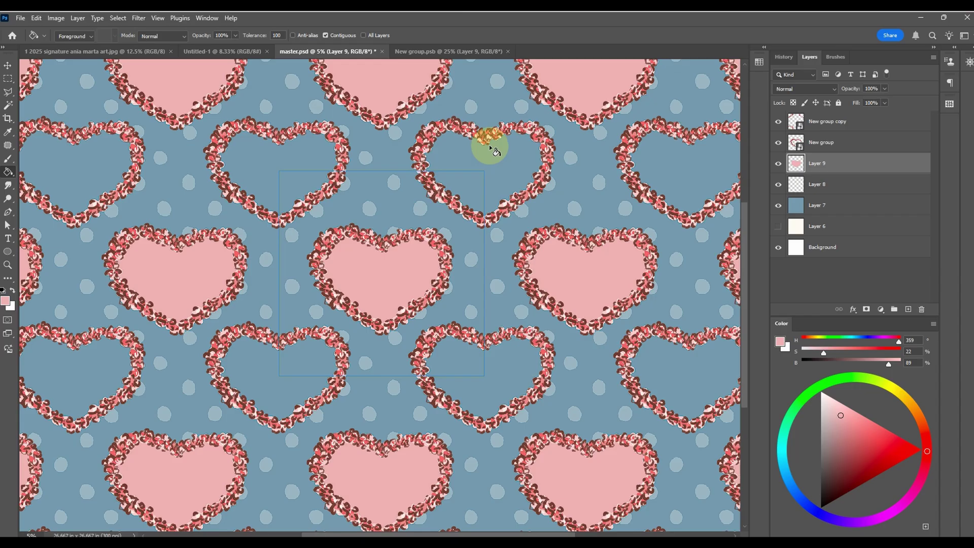
# Step: Paint pink inside another heart's left side, then undo the stray quadrant fill
pyautogui.click(8, 158)
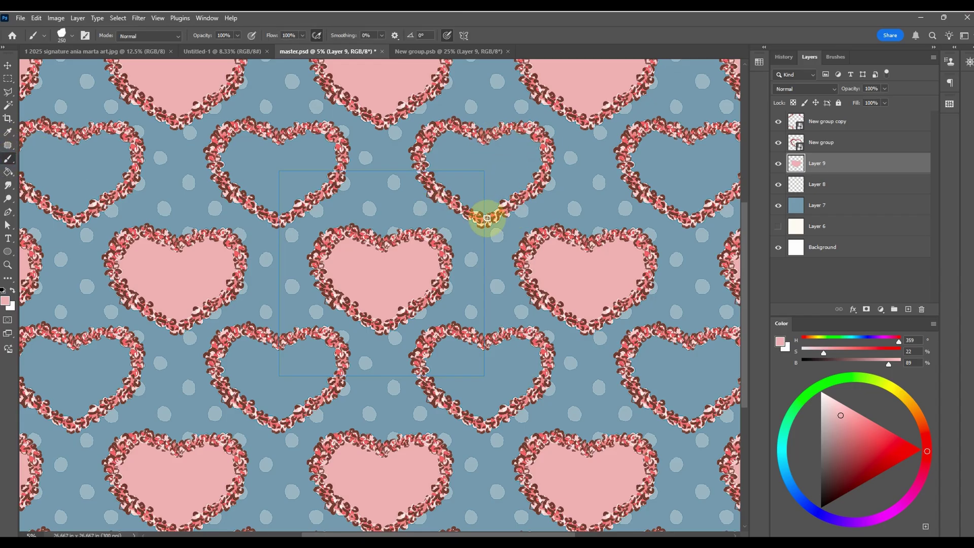
pyautogui.moveTo(481, 213)
pyautogui.mouseDown()
pyautogui.moveTo(433, 172)
pyautogui.moveTo(431, 153)
pyautogui.moveTo(448, 136)
pyautogui.moveTo(424, 172)
pyautogui.moveTo(432, 180)
pyautogui.moveTo(432, 159)
pyautogui.moveTo(429, 168)
pyautogui.moveTo(462, 137)
pyautogui.moveTo(450, 134)
pyautogui.moveTo(485, 150)
pyautogui.moveTo(523, 134)
pyautogui.moveTo(539, 147)
pyautogui.moveTo(526, 181)
pyautogui.moveTo(485, 212)
pyautogui.moveTo(531, 182)
pyautogui.moveTo(540, 150)
pyautogui.moveTo(501, 201)
pyautogui.mouseUp()
pyautogui.click(8, 172)
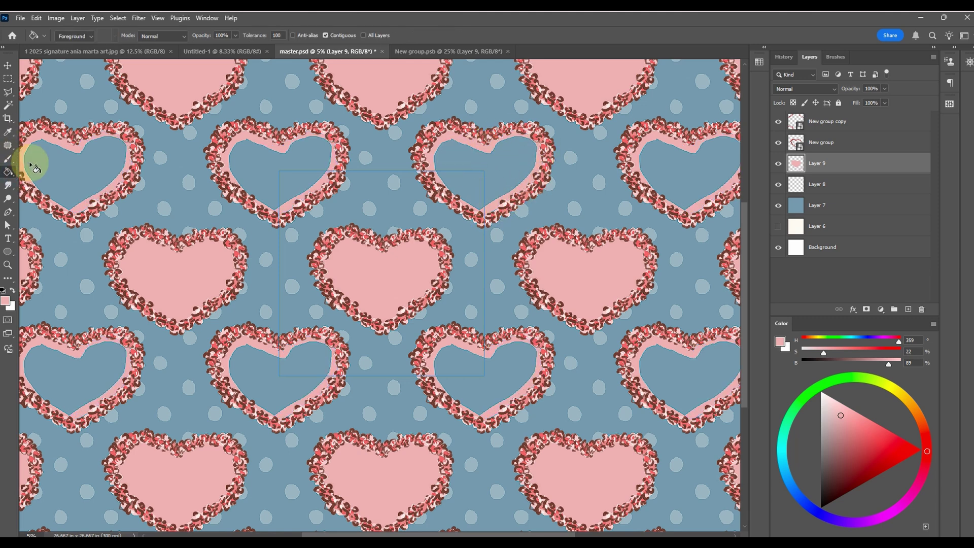
pyautogui.click(474, 180)
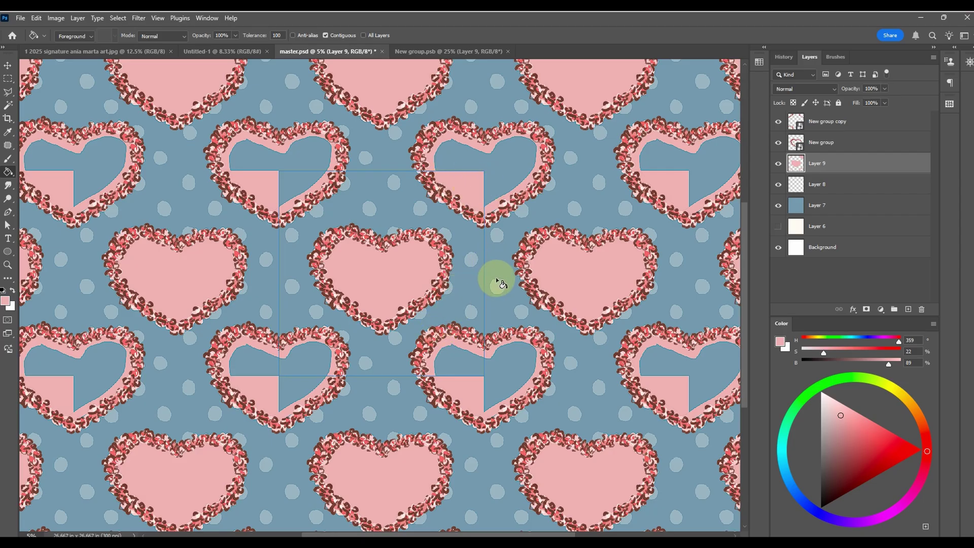
pyautogui.hotkey('ctrl', 'z')
# Step: Select the New group copy through Layer 8 layers and shift the hearts to check the repeat
pyautogui.click(9, 66)
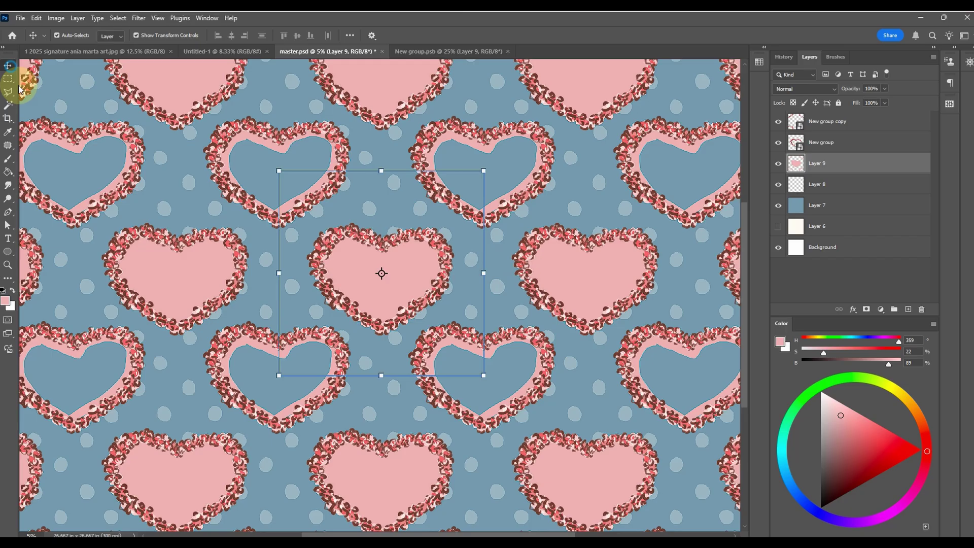
pyautogui.moveTo(832, 164); pyautogui.dragTo(845, 130)
pyautogui.moveTo(845, 129); pyautogui.dragTo(851, 189)
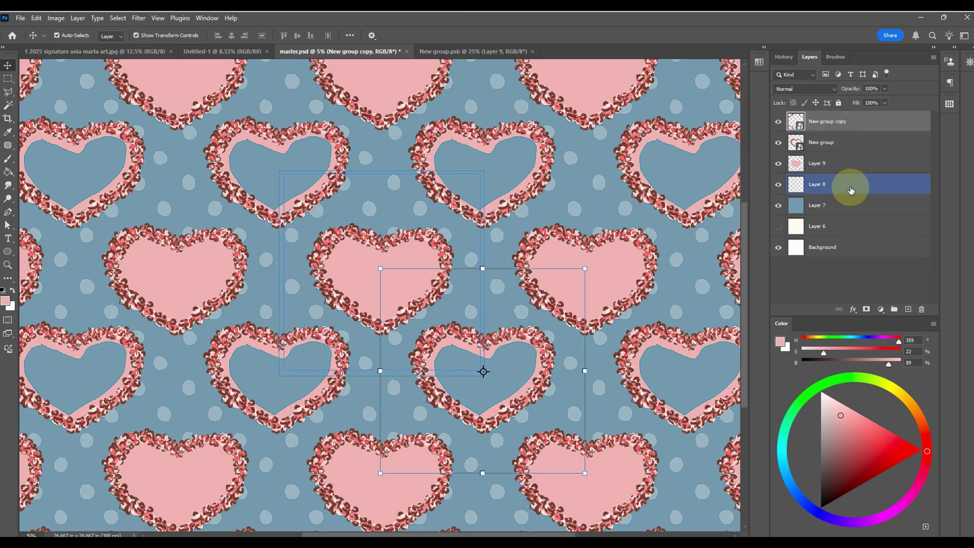
pyautogui.keyDown('shift'); pyautogui.click(855, 191); pyautogui.keyUp('shift')
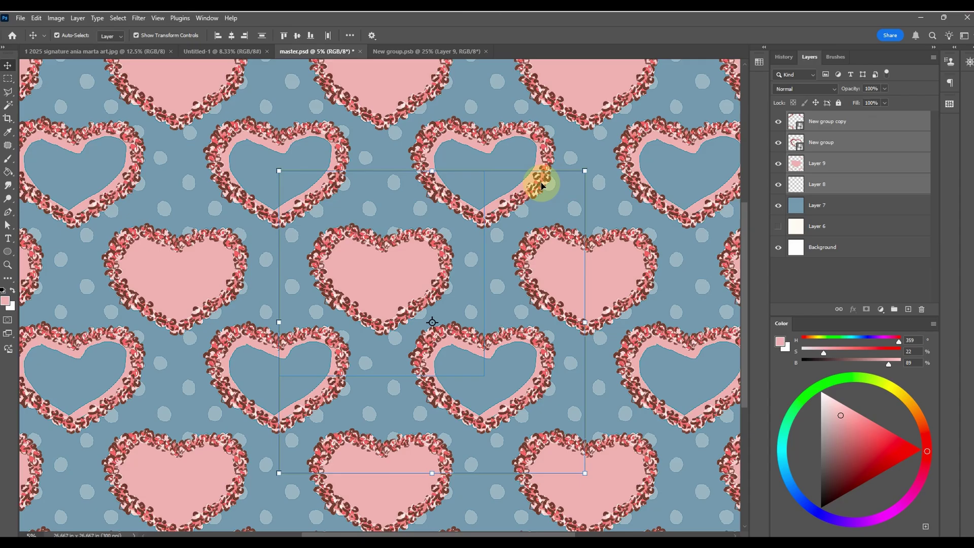
pyautogui.moveTo(540, 183); pyautogui.dragTo(428, 244)
# Step: Make Layer 9 active and bucket-fill the blue heart interiors with pink
pyautogui.click(833, 163)
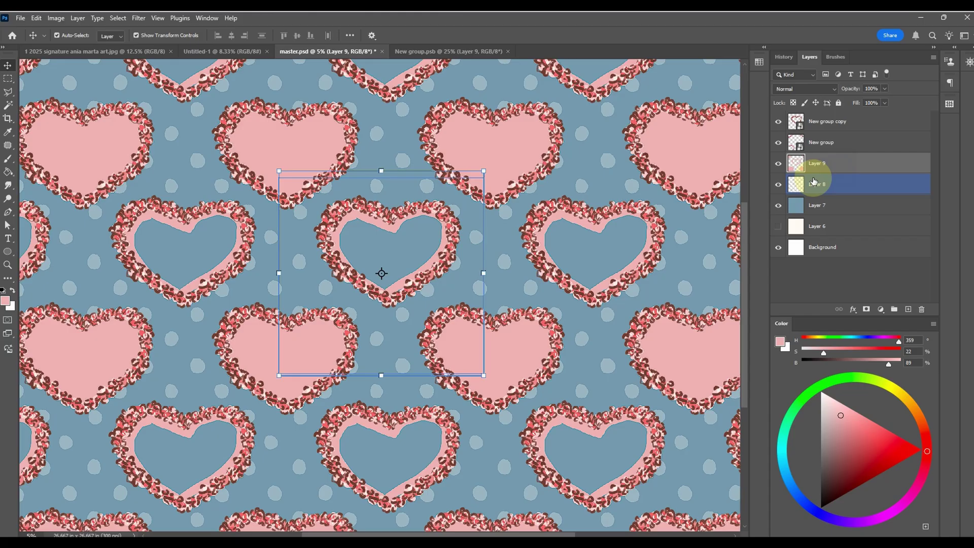
pyautogui.click(8, 172)
pyautogui.click(415, 237)
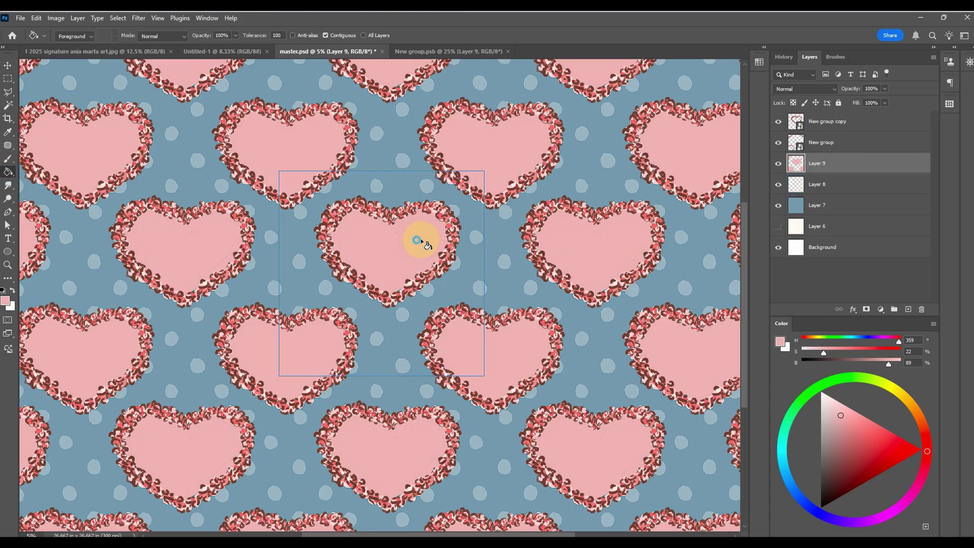
# Step: Choose the Brush tool and zoom out and back in on the central heart to check the tile
pyautogui.scroll(-3, 421, 243)
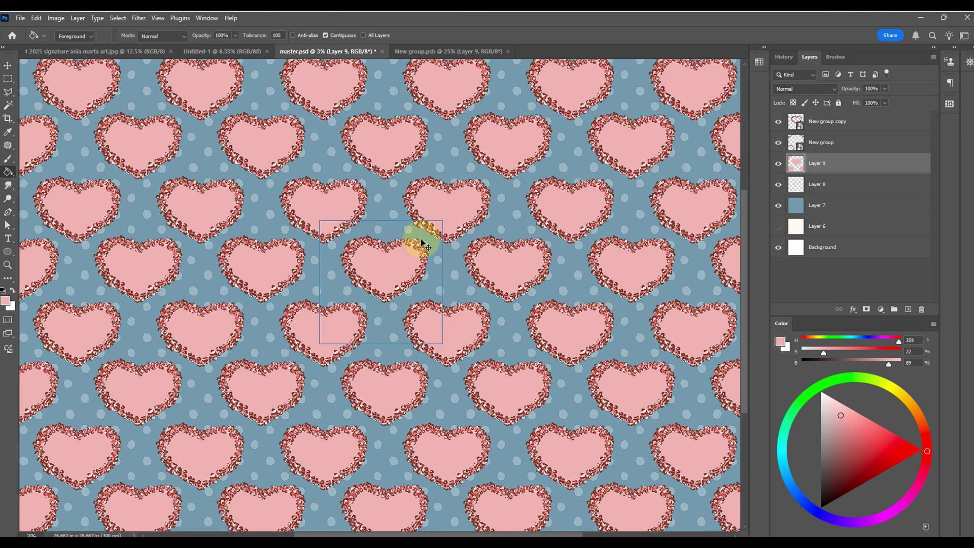
pyautogui.scroll(4, 421, 243)
pyautogui.scroll(2, 421, 242)
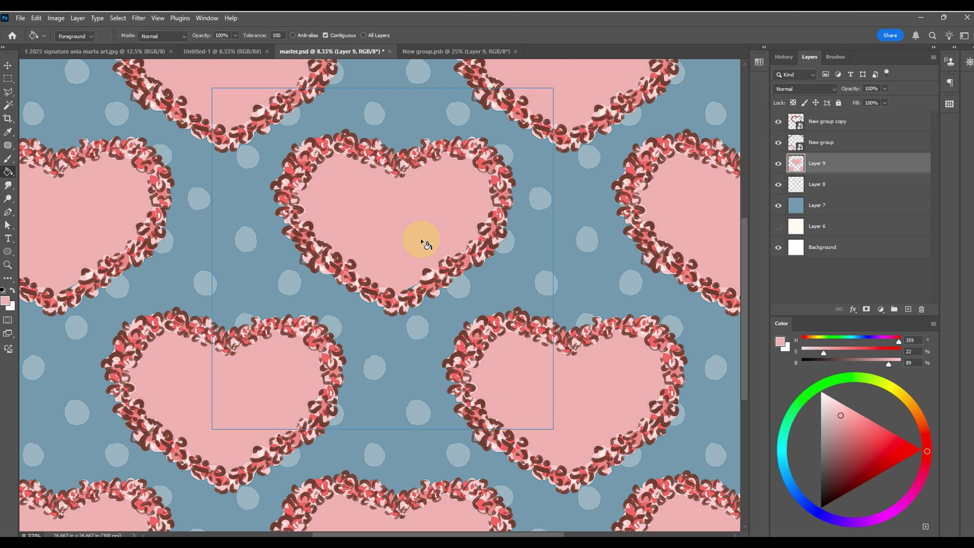
pyautogui.click(8, 158)
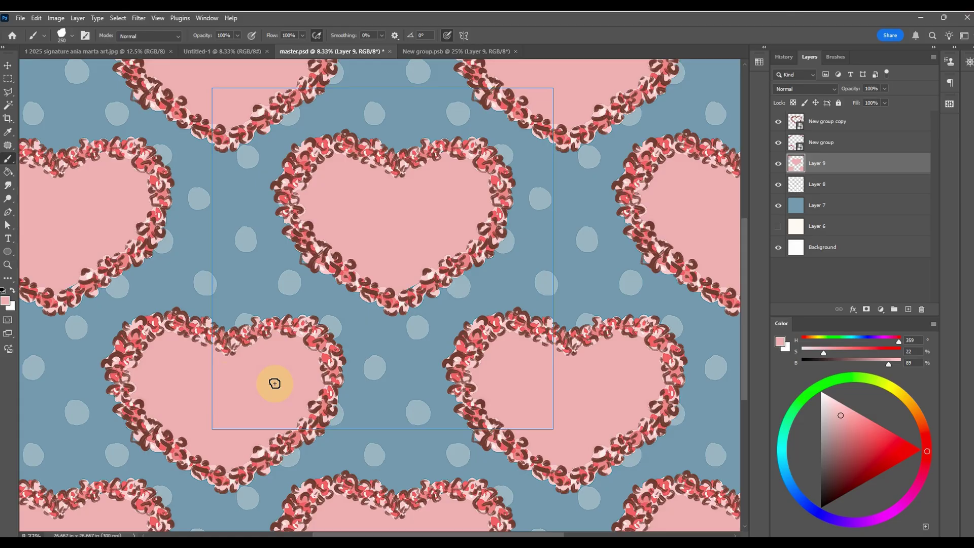
pyautogui.hotkey('ctrl', '-')
pyautogui.hotkey('ctrl', '-')
pyautogui.hotkey('ctrl', '-')
pyautogui.hotkey('ctrl', '-')
pyautogui.hotkey('ctrl', '-')
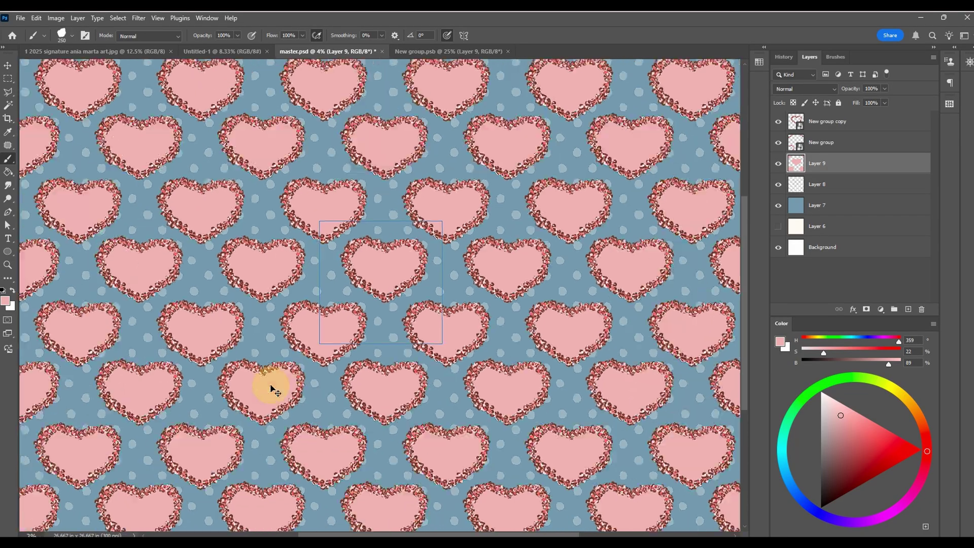
pyautogui.hotkey('ctrl', '+')
pyautogui.hotkey('ctrl', '+')
pyautogui.hotkey('ctrl', '+')
pyautogui.hotkey('ctrl', '+')
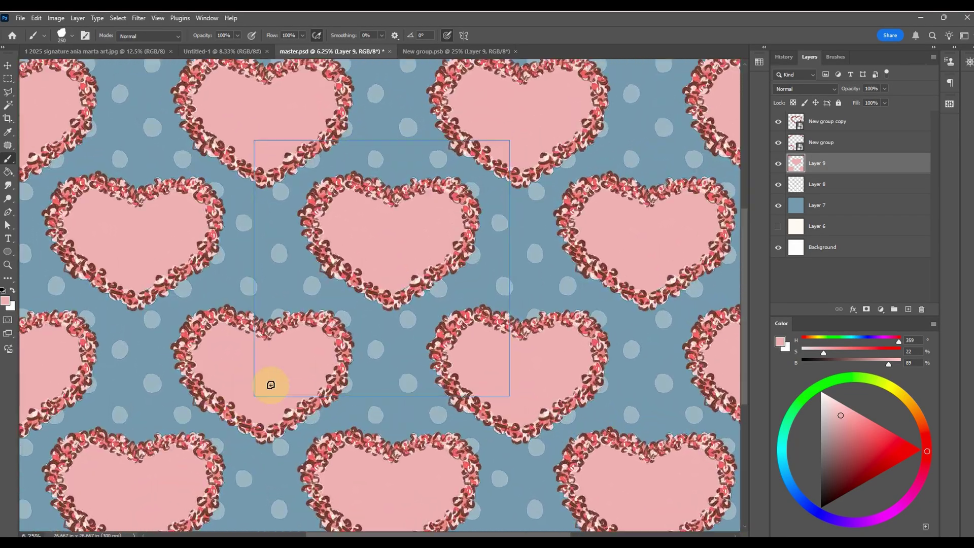
pyautogui.hotkey('ctrl', '+')
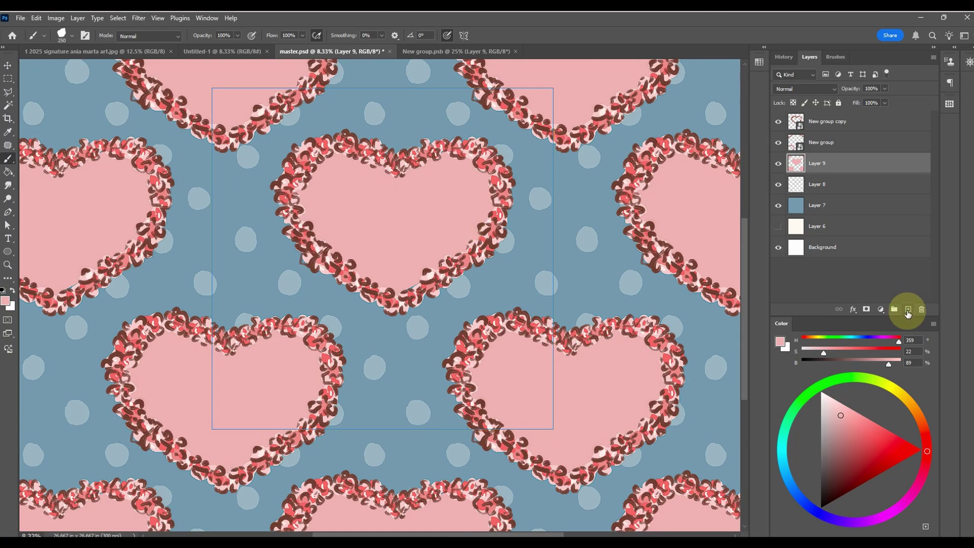
# Step: Add a new empty Layer 10 above the pink fill layer
pyautogui.click(907, 310)
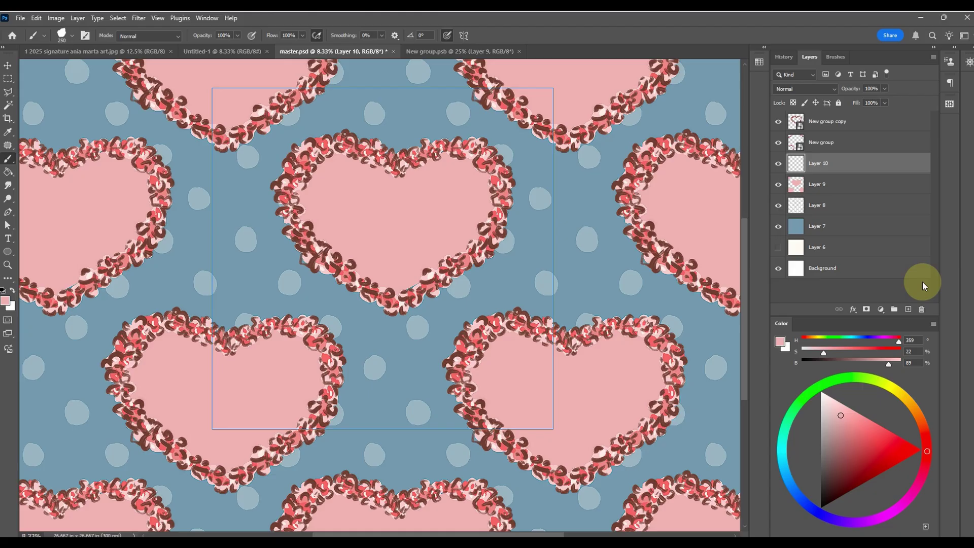
pyautogui.click(72, 36)
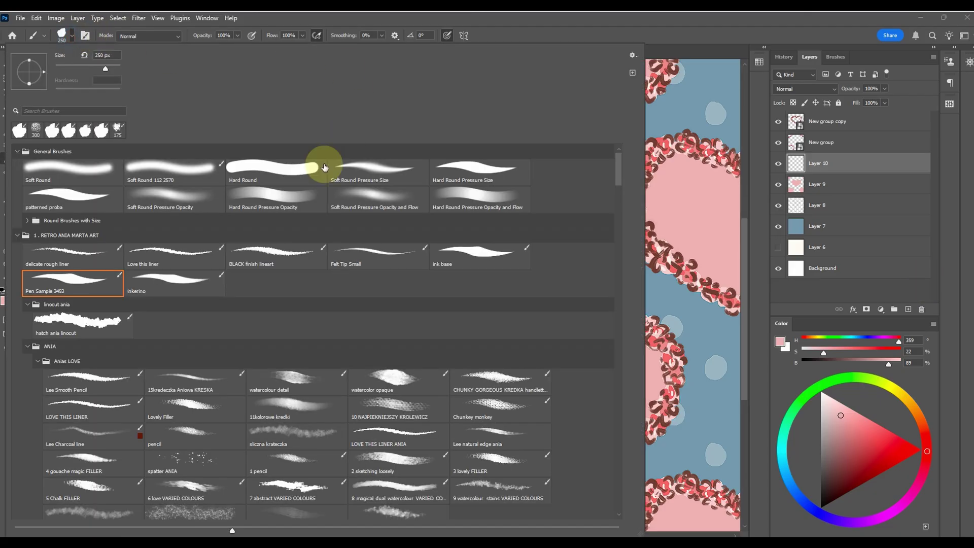
pyautogui.click(496, 33)
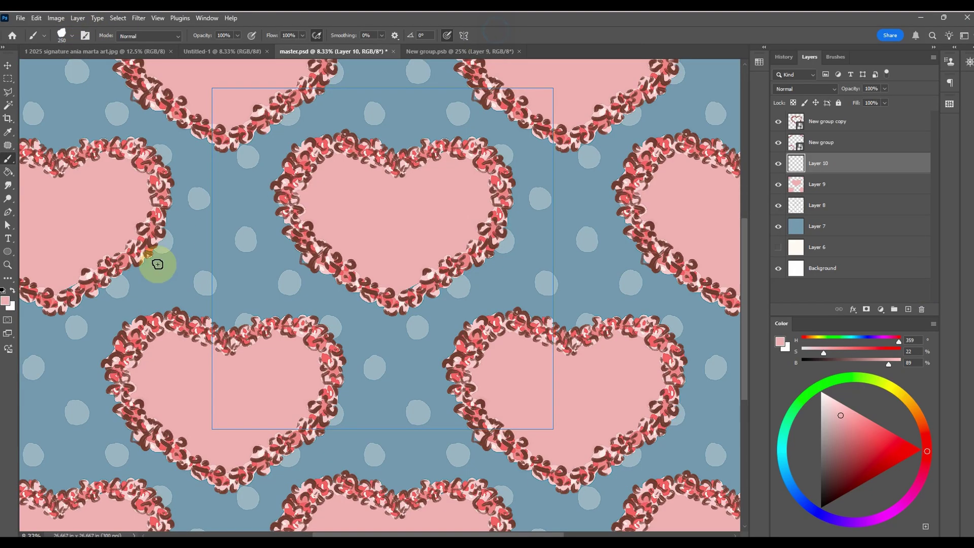
# Step: Sample a light cream colour from the palette document and return to master.psd
pyautogui.click(422, 53)
pyautogui.click(249, 52)
pyautogui.click(131, 51)
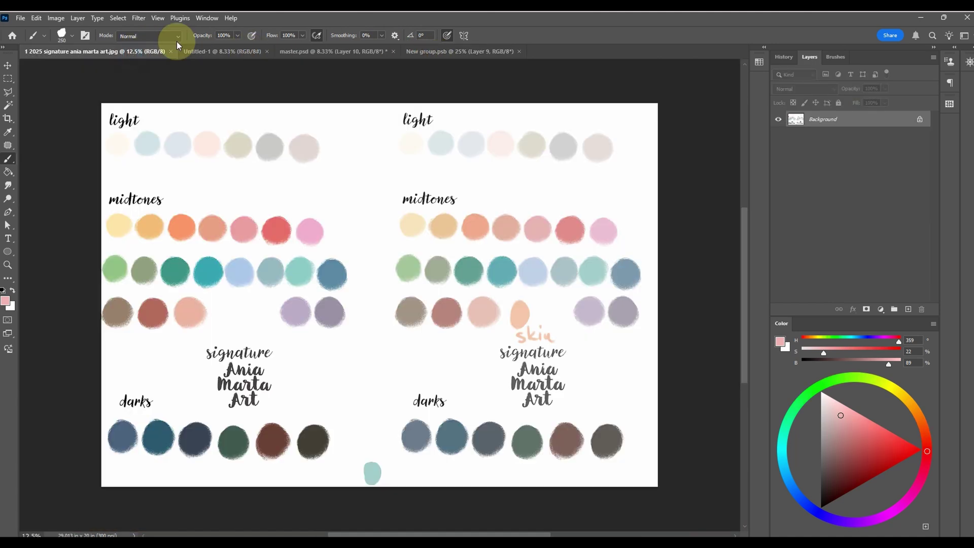
pyautogui.keyDown('alt'); pyautogui.click(419, 138); pyautogui.keyUp('alt')
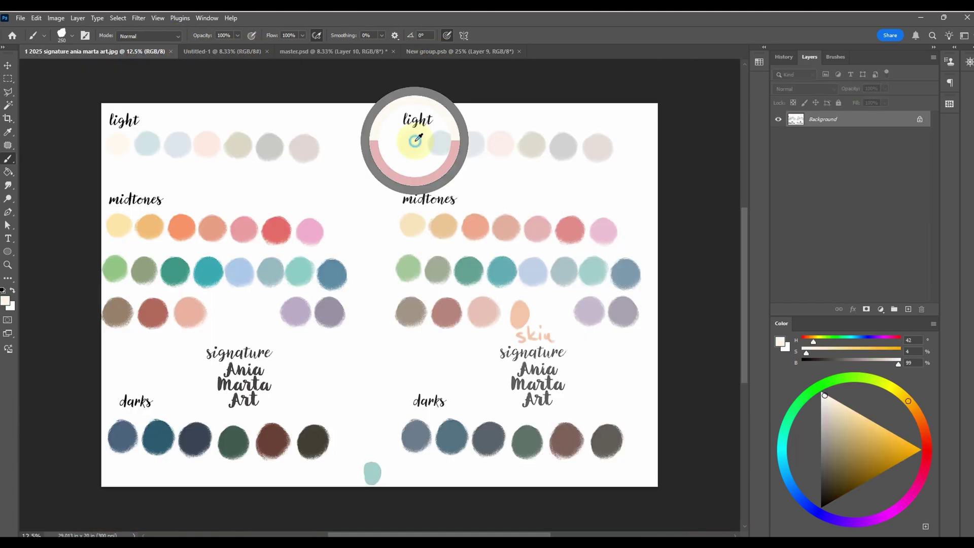
pyautogui.click(240, 52)
pyautogui.click(332, 51)
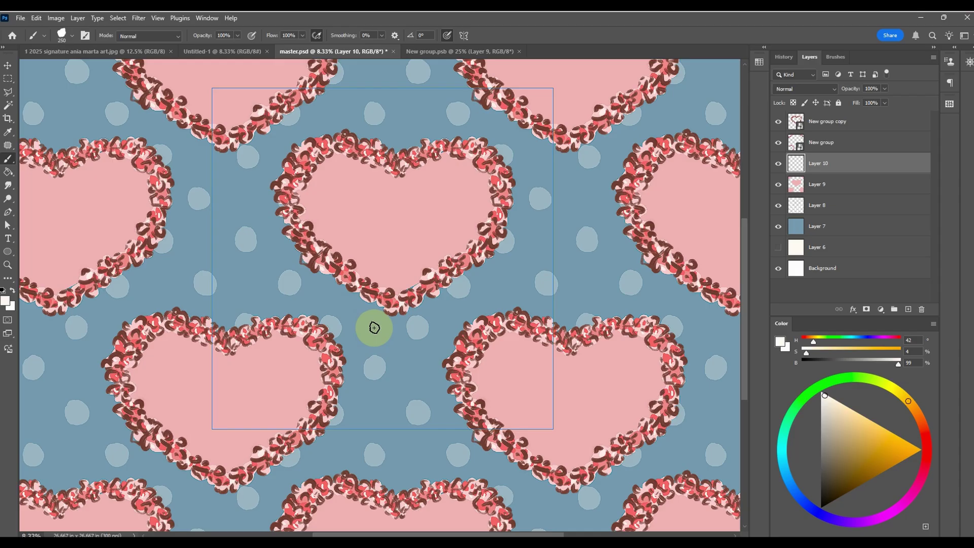
# Step: Paint curved cream highlight strokes inside the central and lower-right hearts
pyautogui.moveTo(473, 208); pyautogui.dragTo(434, 249)
pyautogui.hotkey('ctrl', 'z')
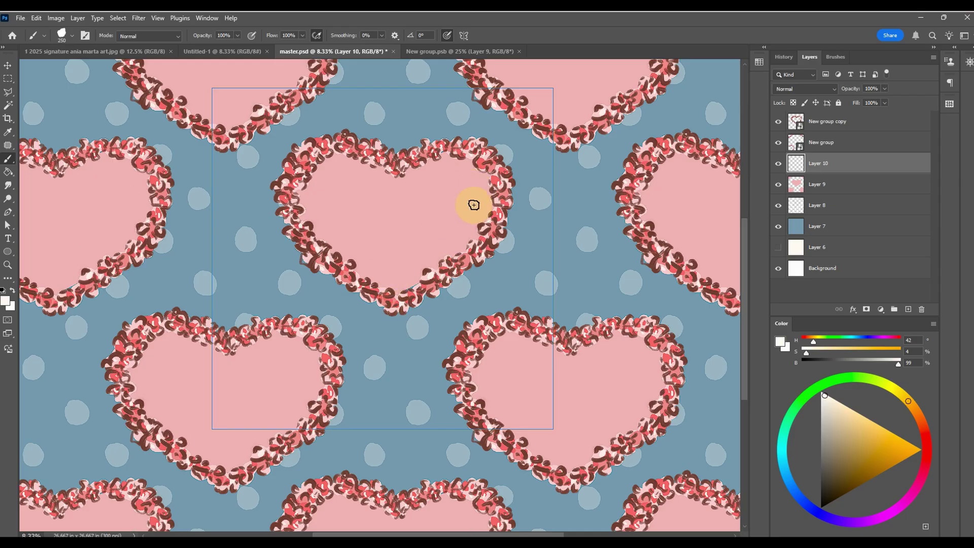
pyautogui.hotkey('ctrl', 'shift', 'z')
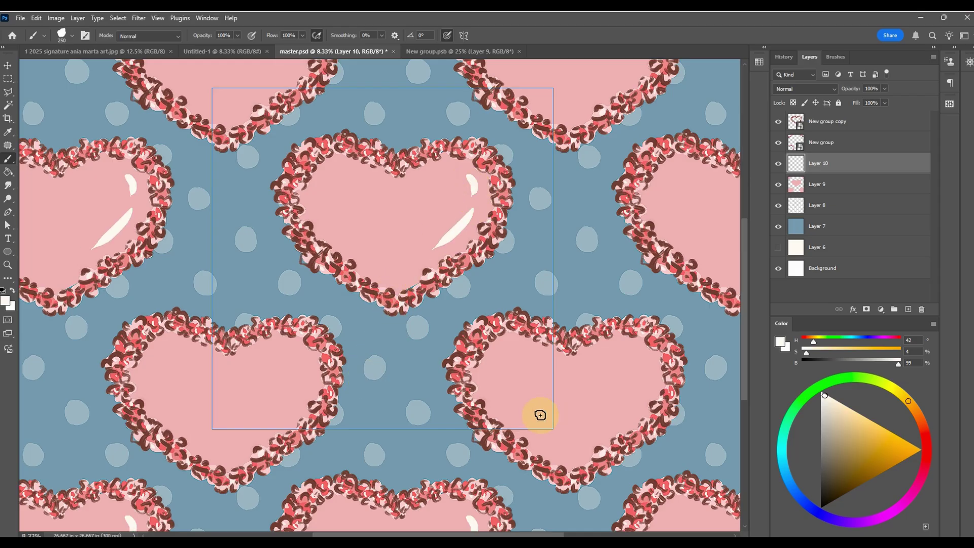
pyautogui.moveTo(649, 361); pyautogui.dragTo(616, 415)
pyautogui.scroll(-6, 564, 464)
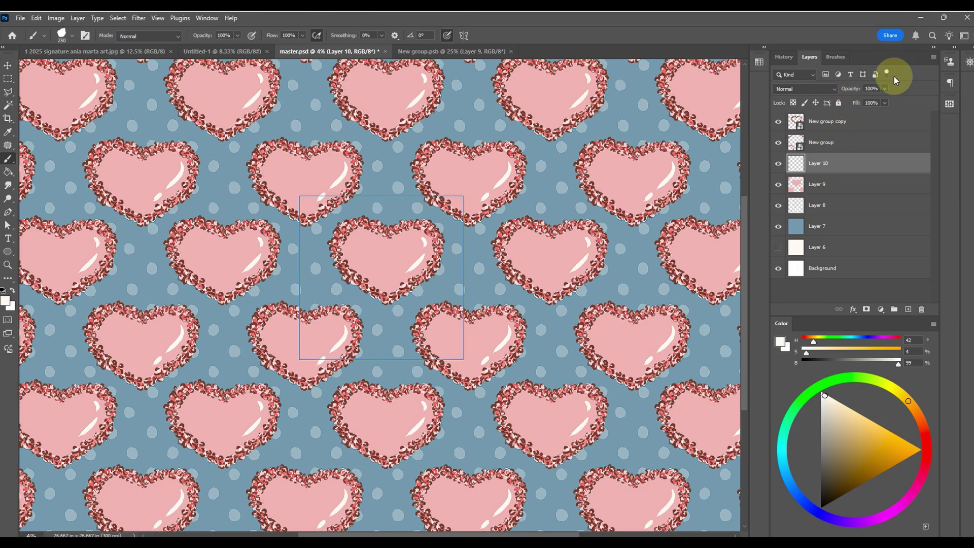
# Step: Set Layer 10's opacity to 52% and zoom out to check the tiled highlights
pyautogui.click(884, 89)
pyautogui.click(864, 102)
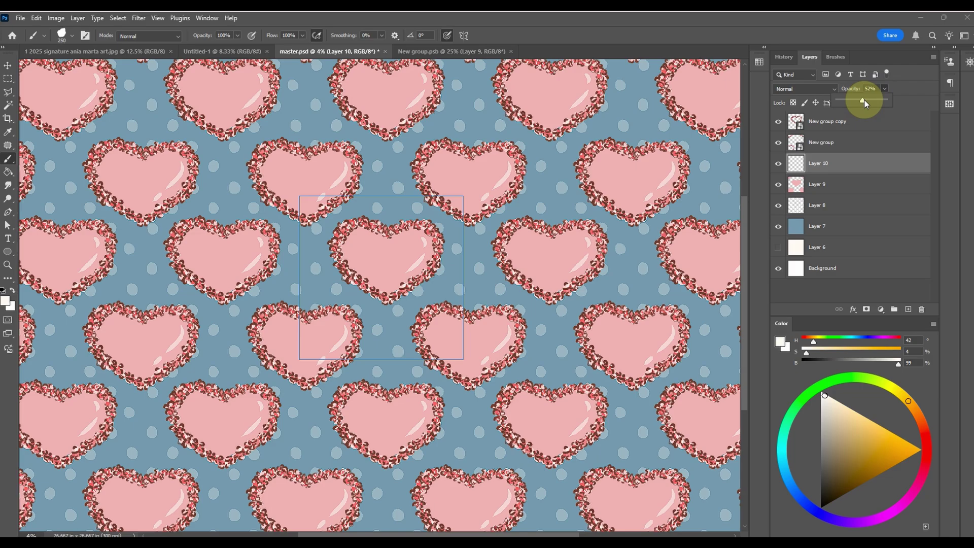
pyautogui.hotkey('ctrl', '-')
pyautogui.hotkey('ctrl', '+')
pyautogui.hotkey('ctrl', '+')
pyautogui.hotkey('ctrl', '+')
pyautogui.hotkey('ctrl', '+')
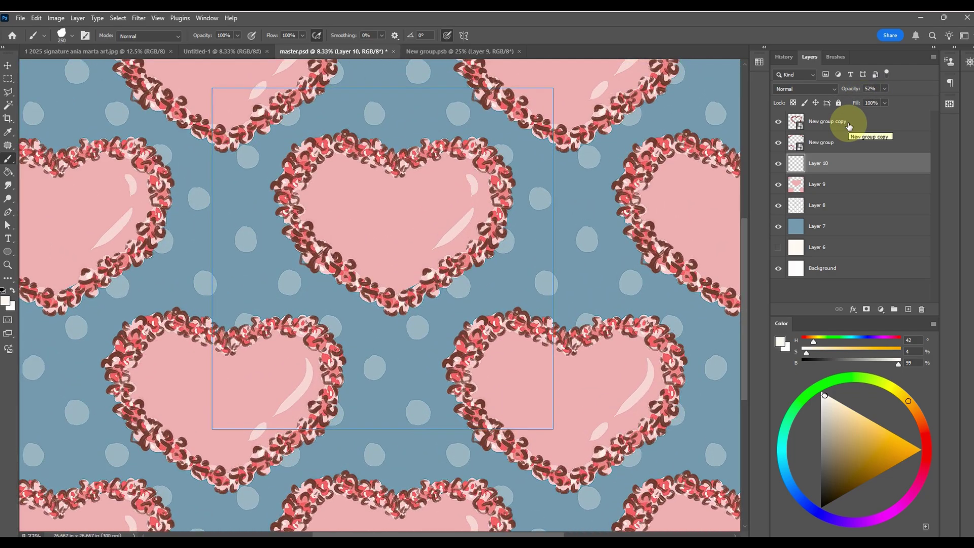
pyautogui.hotkey('ctrl', '-')
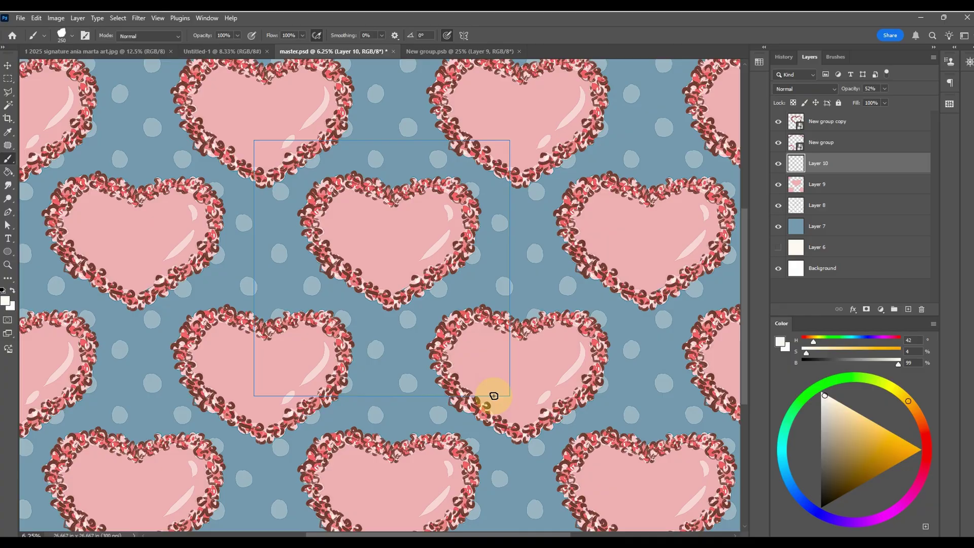
pyautogui.hotkey('ctrl', '-')
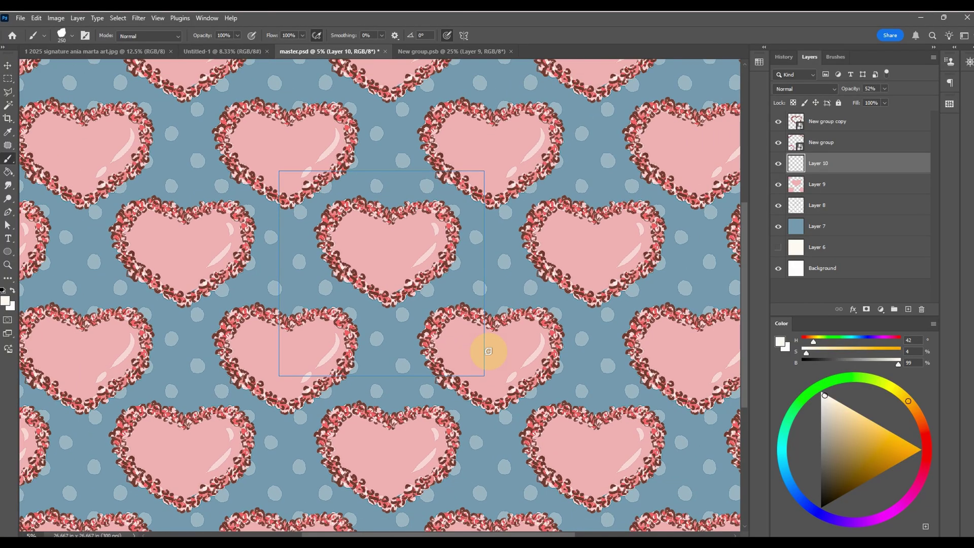
pyautogui.hotkey('ctrl', '-')
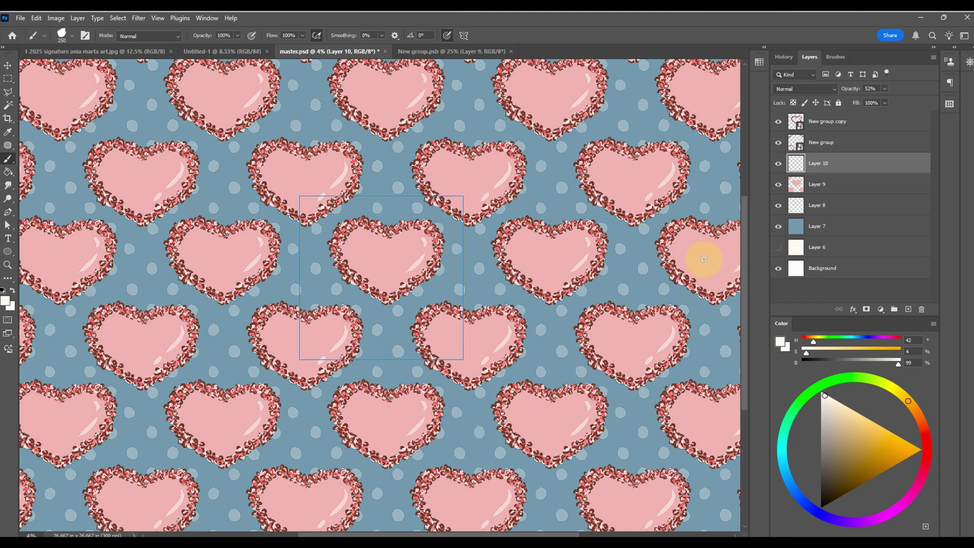
pyautogui.click(602, 378)
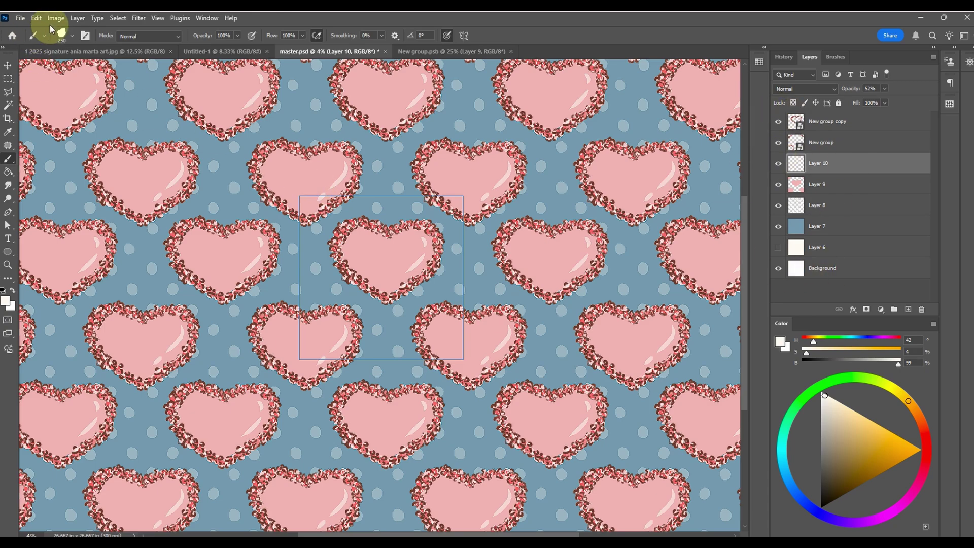
# Step: Flatten the image into a single Background layer, discarding the hidden layers
pyautogui.click(79, 19)
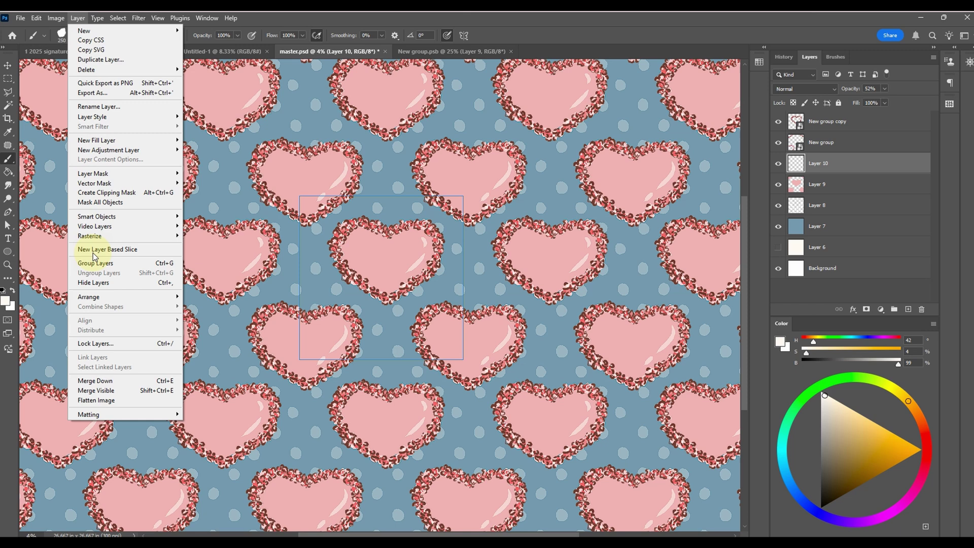
pyautogui.click(132, 400)
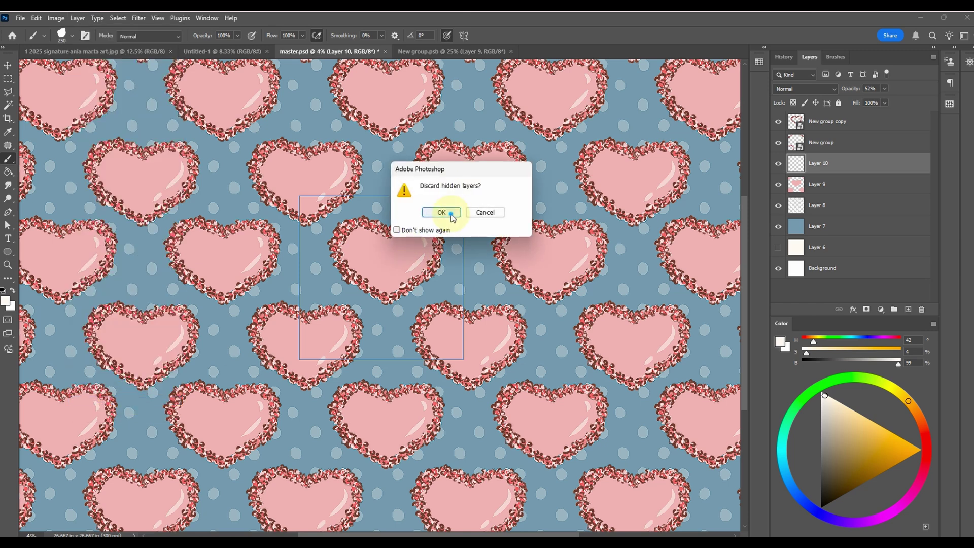
pyautogui.click(441, 212)
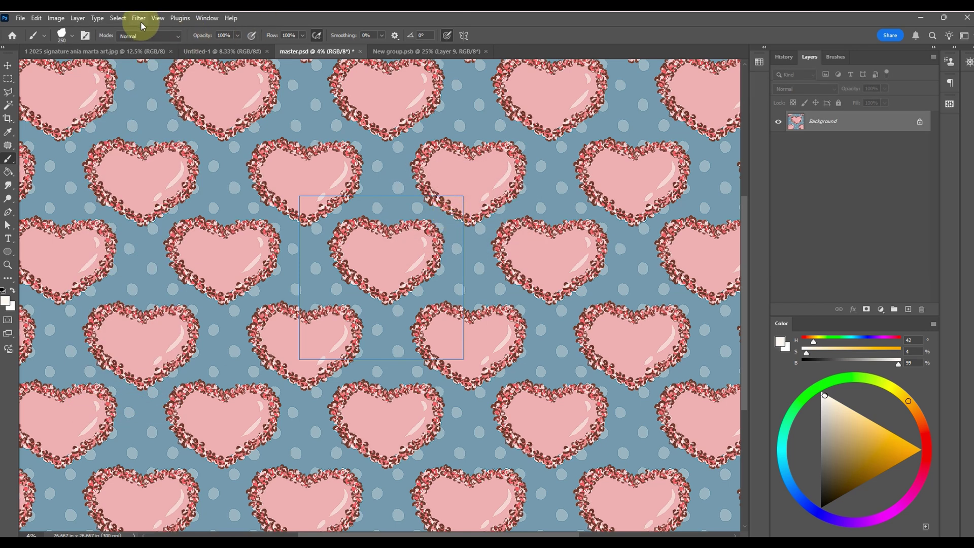
# Step: Turn off View > Pattern Preview and zoom in to inspect the single tile
pyautogui.click(158, 18)
pyautogui.click(195, 190)
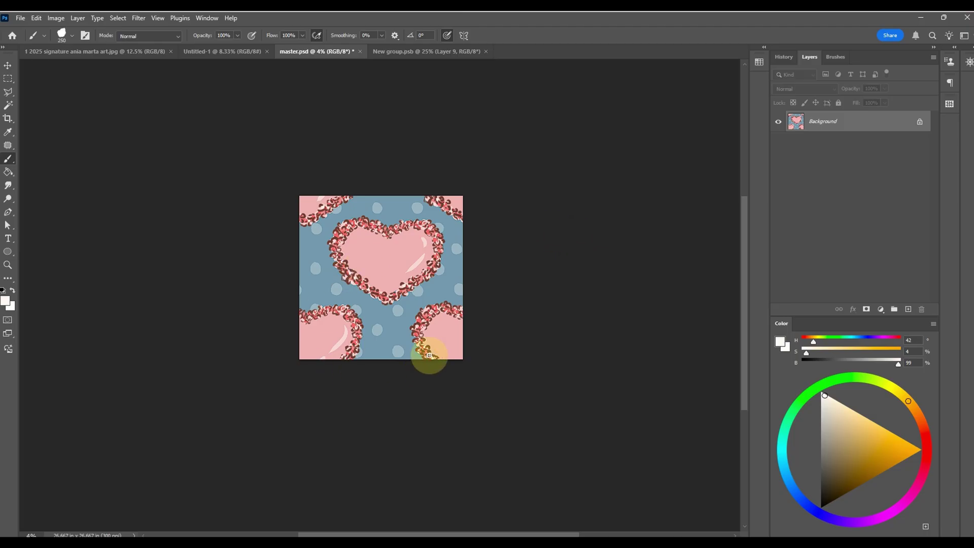
pyautogui.hotkey('ctrl', '+')
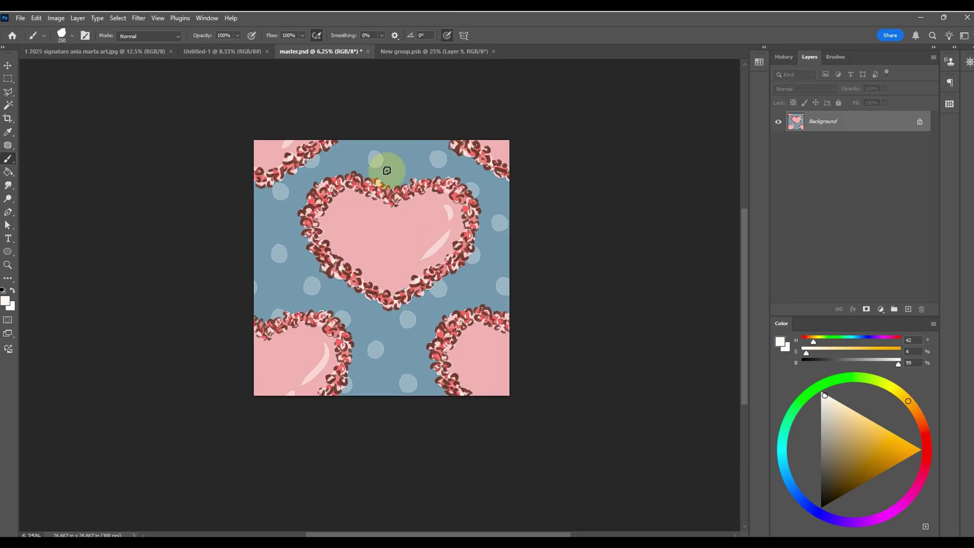
pyautogui.hotkey('ctrl', '+')
pyautogui.hotkey('ctrl', '+')
pyautogui.hotkey('ctrl', '-')
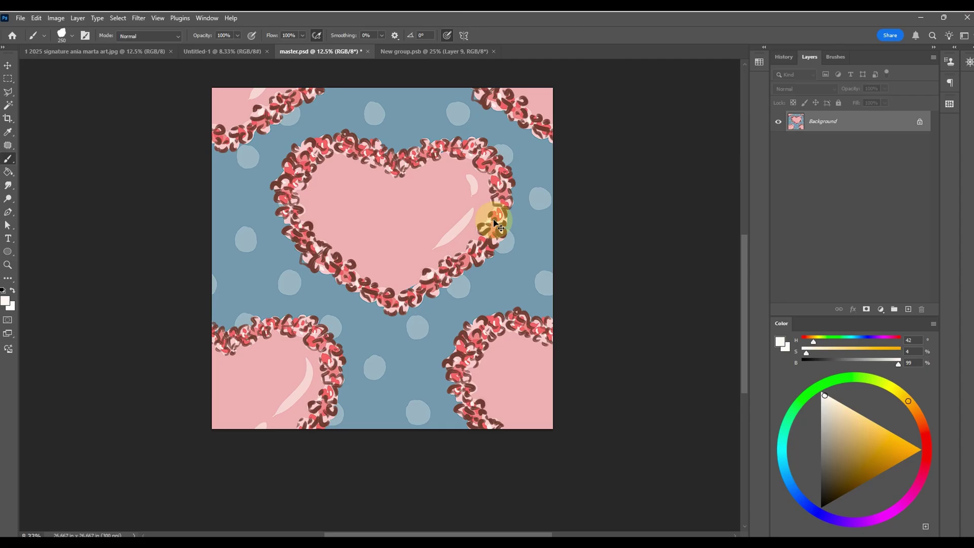
pyautogui.hotkey('ctrl', '-')
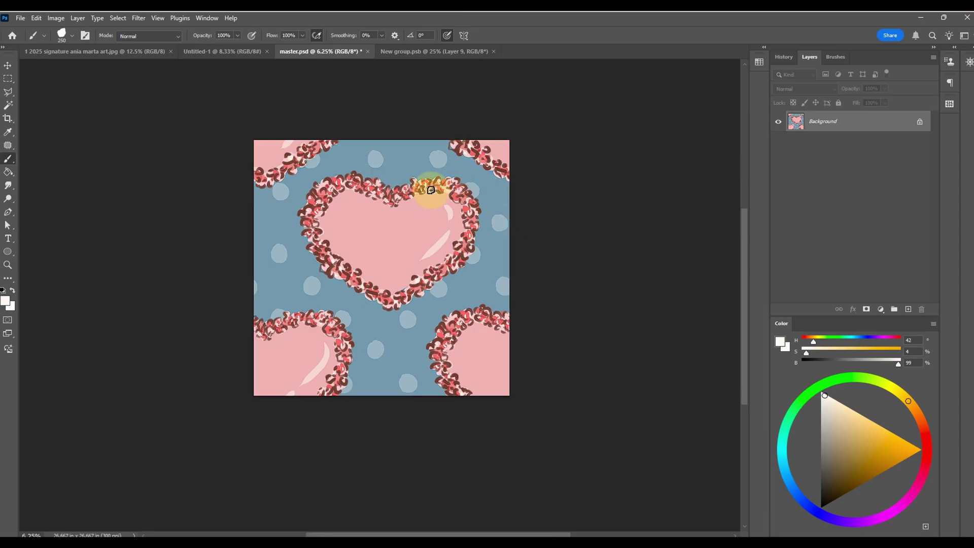